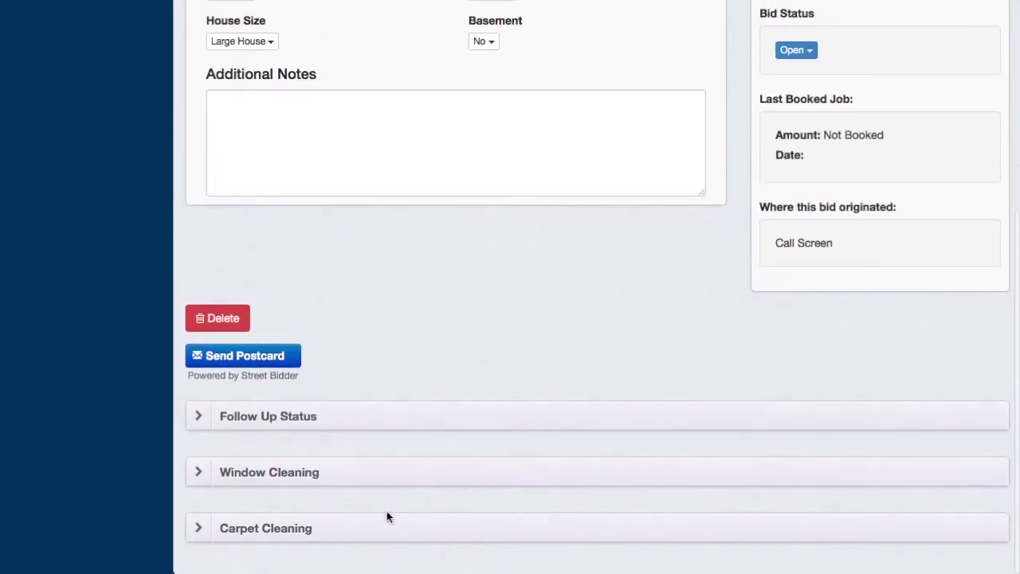
Step: Expand the Window Cleaning section and review its pane counts and the Premium, Deluxe and Basic price summary
click(413, 475)
scroll(412, 479, down, 2)
scroll(412, 479, down, 1)
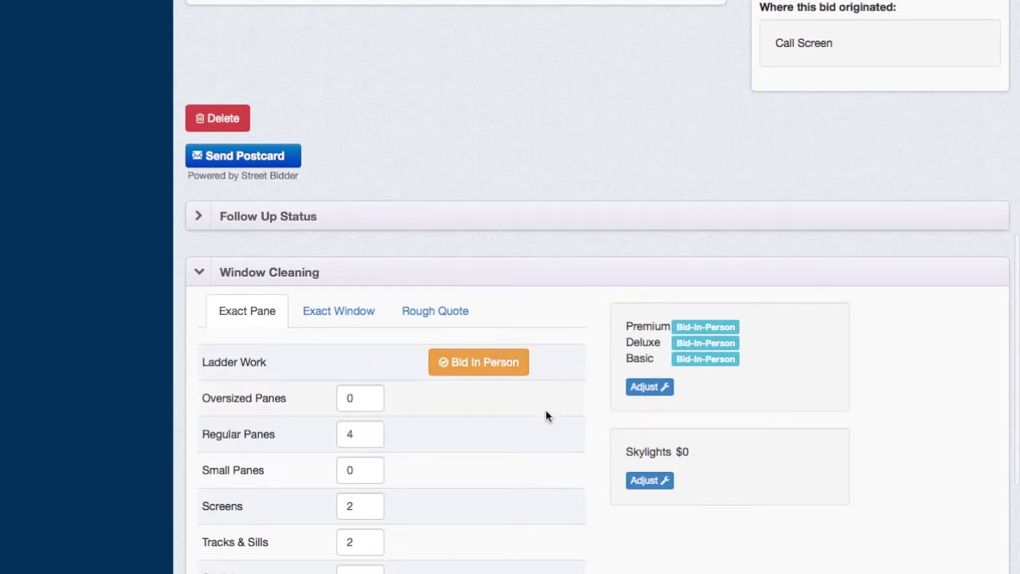
scroll(547, 413, down, 3)
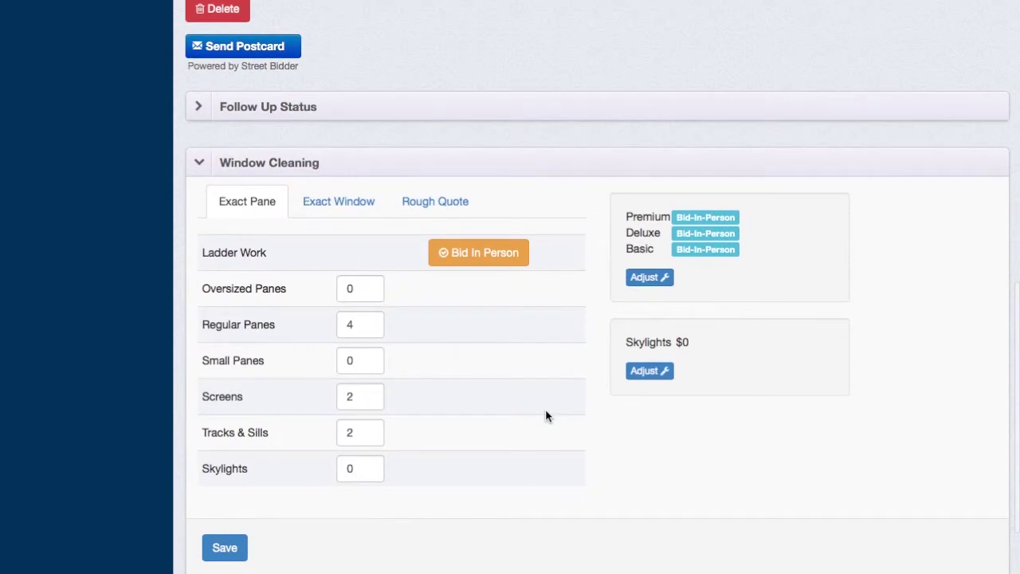
scroll(546, 413, up, 2)
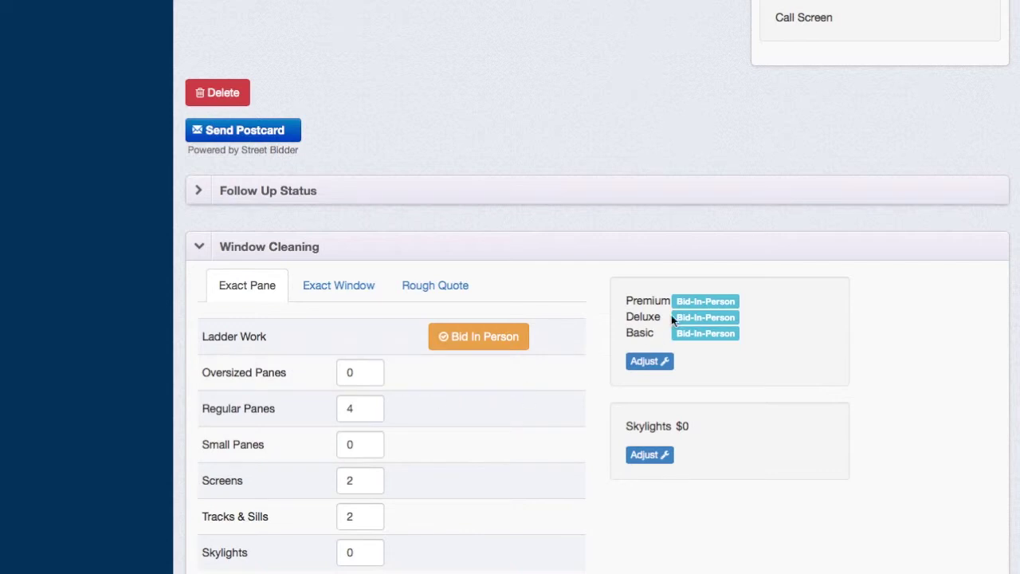
scroll(529, 415, down, 2)
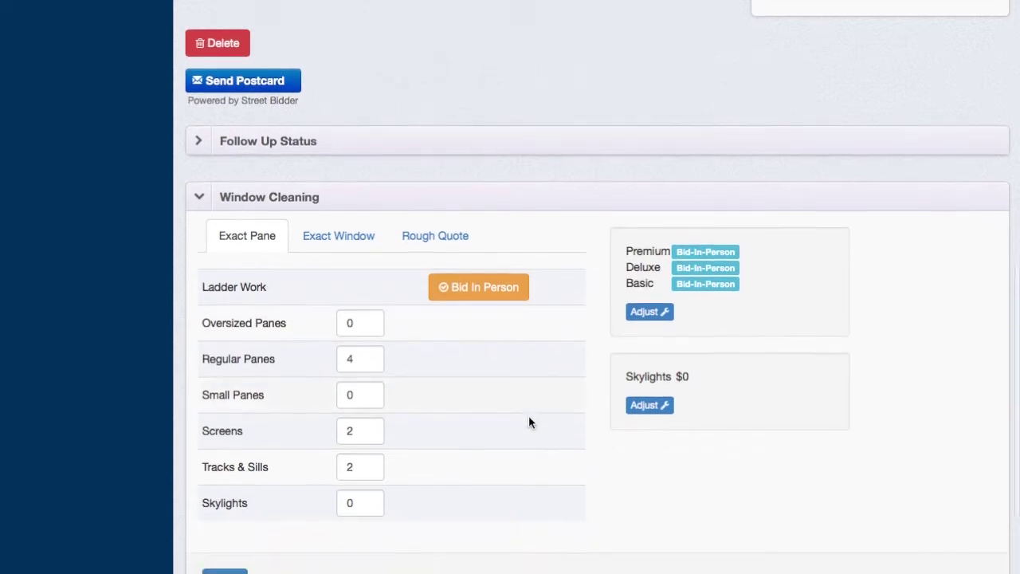
Step: Set the Ladder Work bid-in-person prices to $20 each for Basic, Deluxe and Premium, and save the Window Cleaning section
click(479, 277)
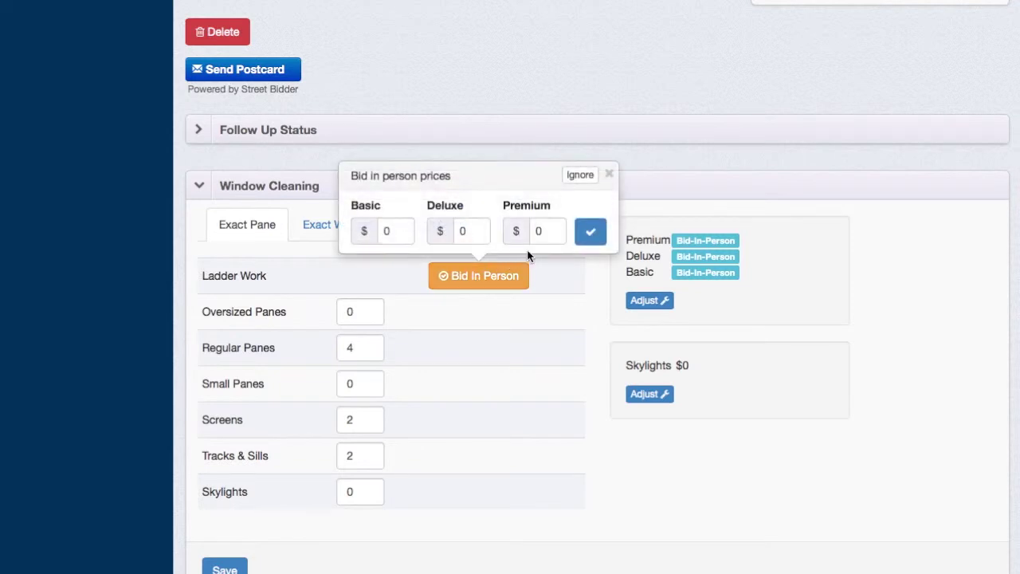
click(391, 231)
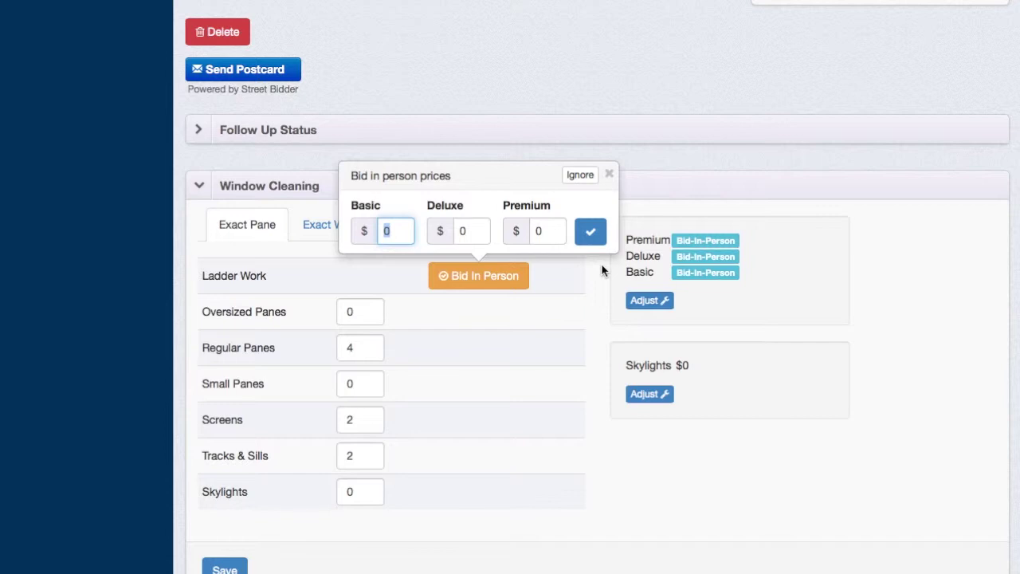
text(20)
key(Tab)
text(2020)
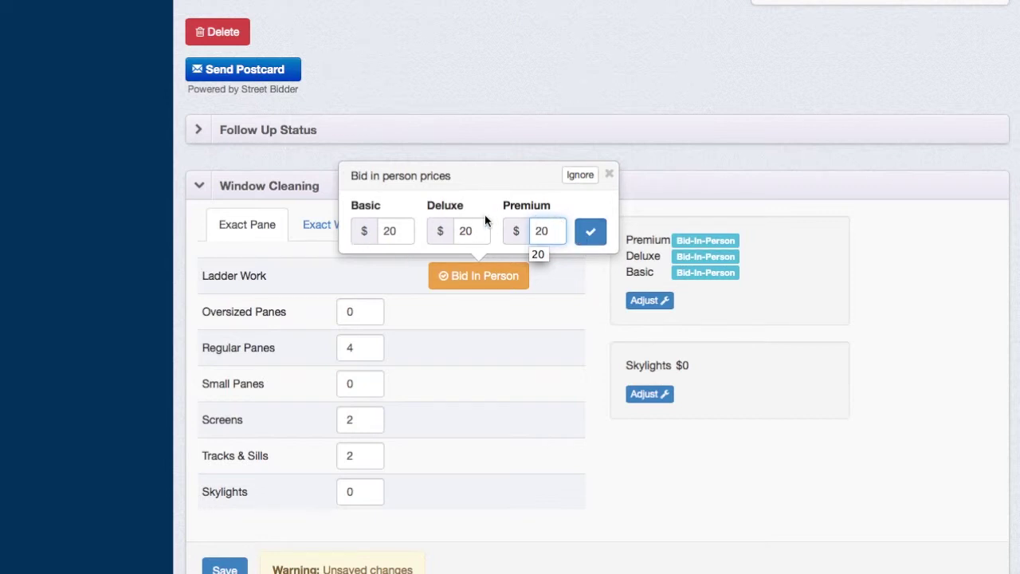
click(590, 231)
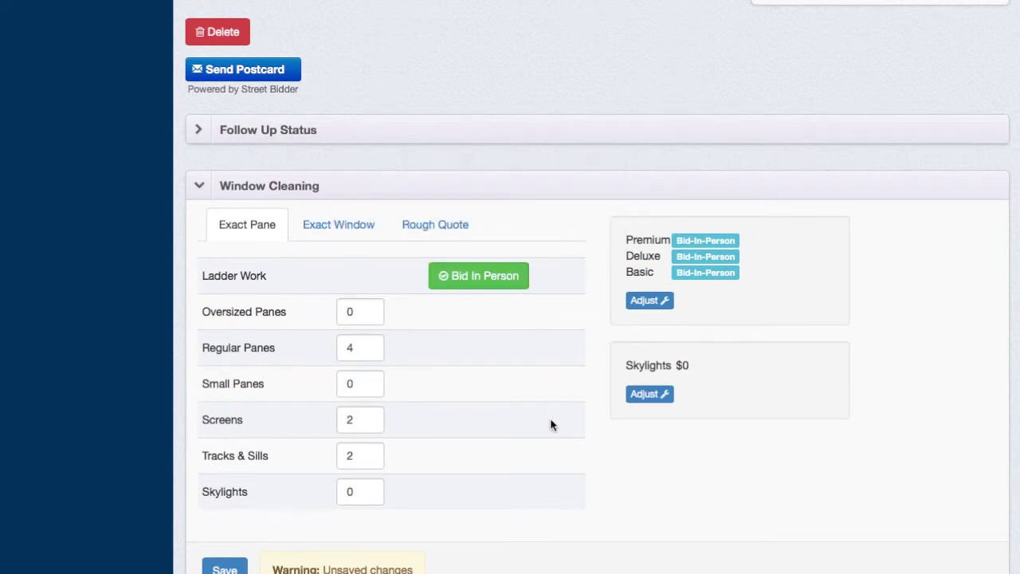
scroll(550, 425, down, 3)
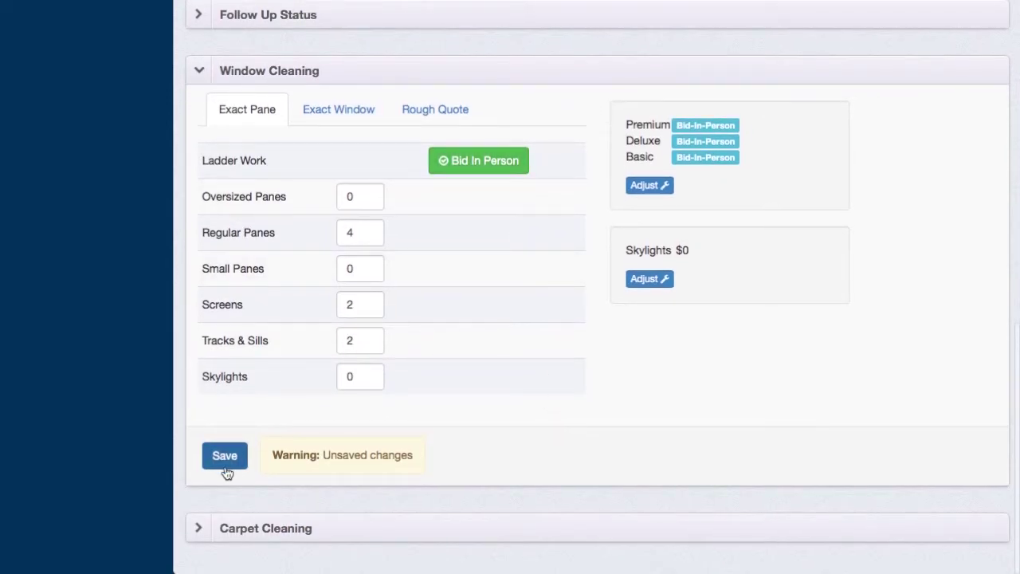
click(225, 460)
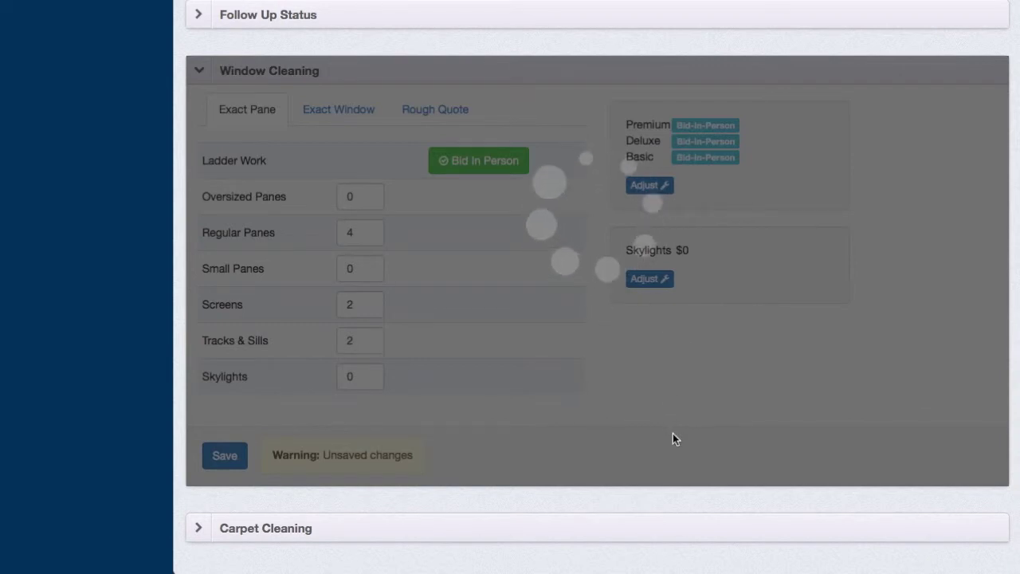
Step: Expand the Carpet Cleaning section to reach its rooms and special conditions
click(629, 536)
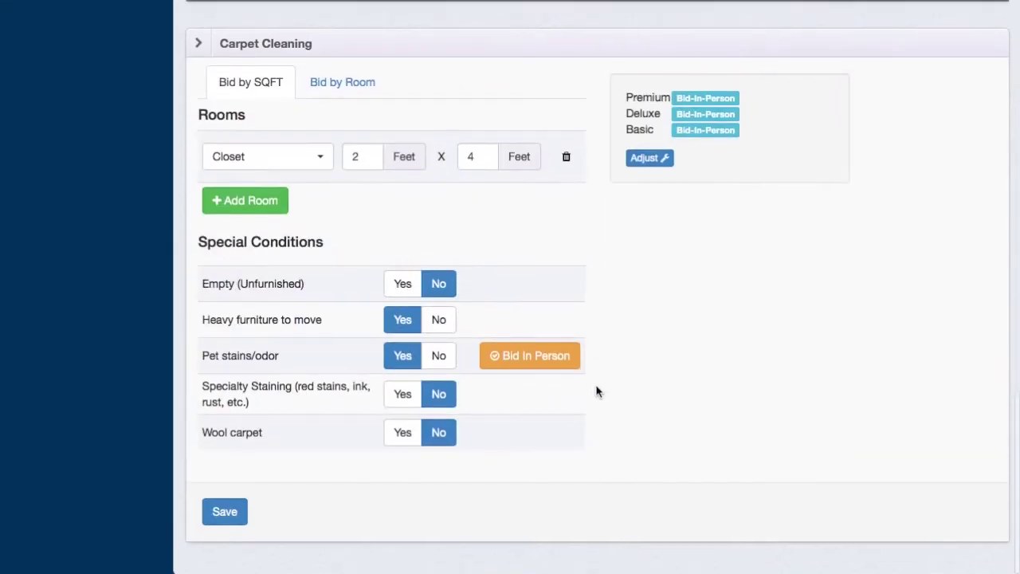
scroll(559, 293, up, 2)
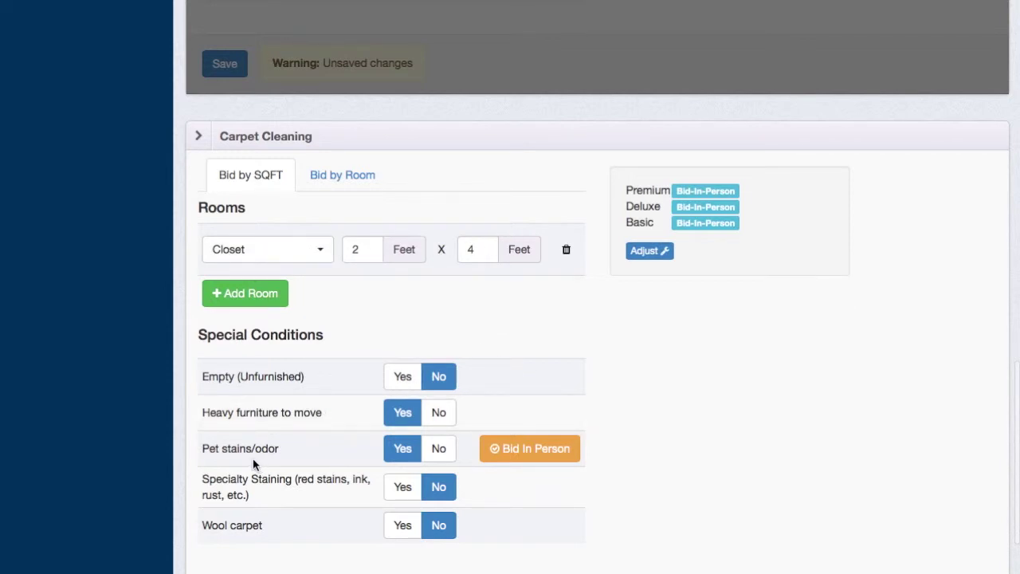
click(519, 456)
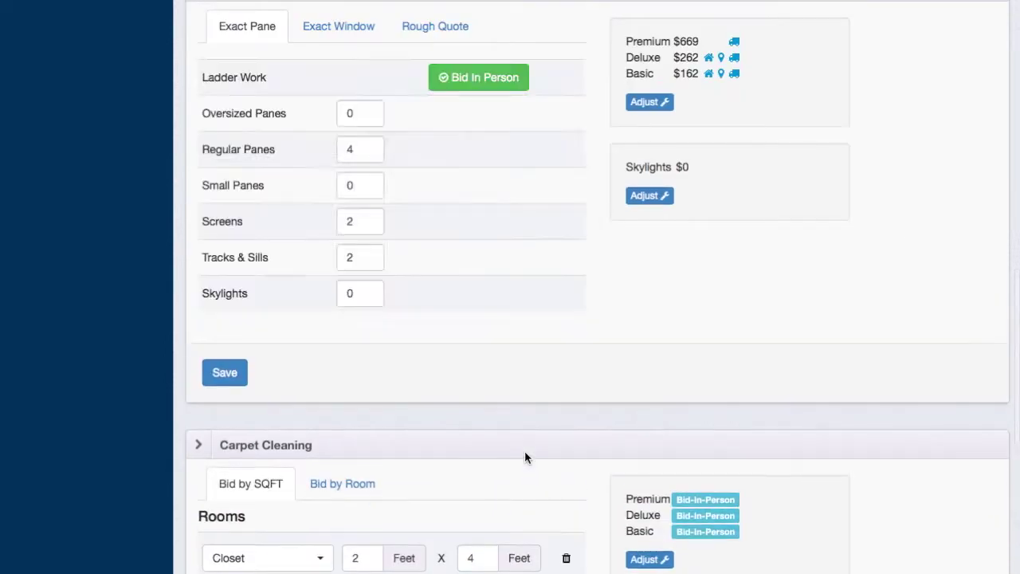
Step: Set the Pet stains/odor bid-in-person prices to $2 Basic, $50 Deluxe and $60 Premium, and save the Carpet Cleaning section
scroll(524, 454, down, 5)
click(530, 366)
double_click(453, 307)
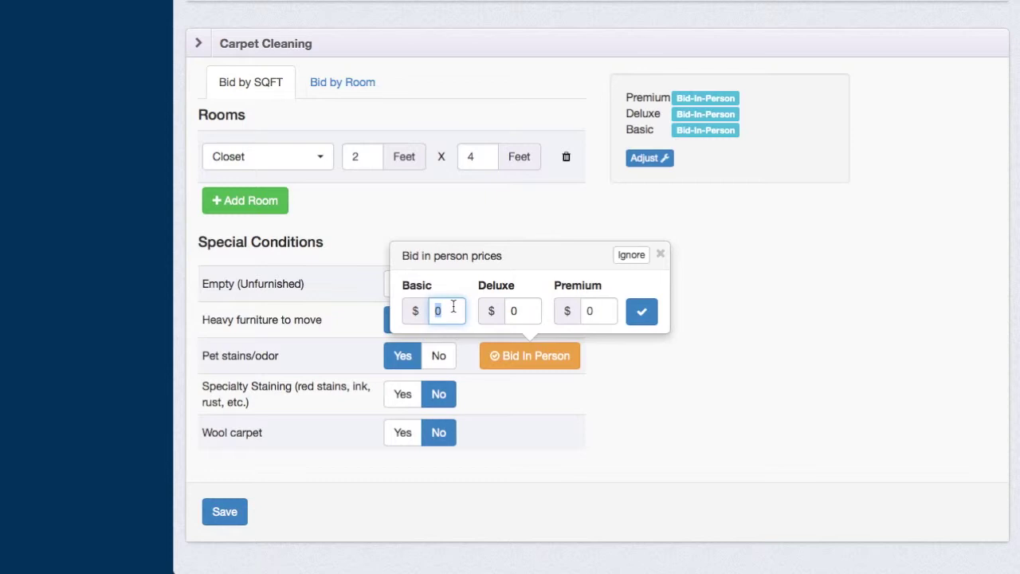
text(2)
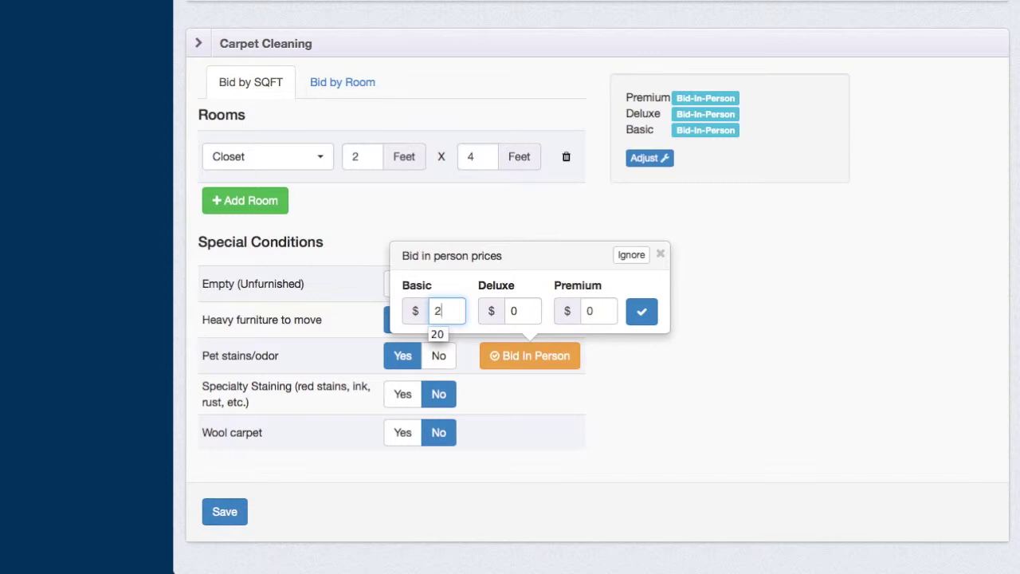
key(Tab)
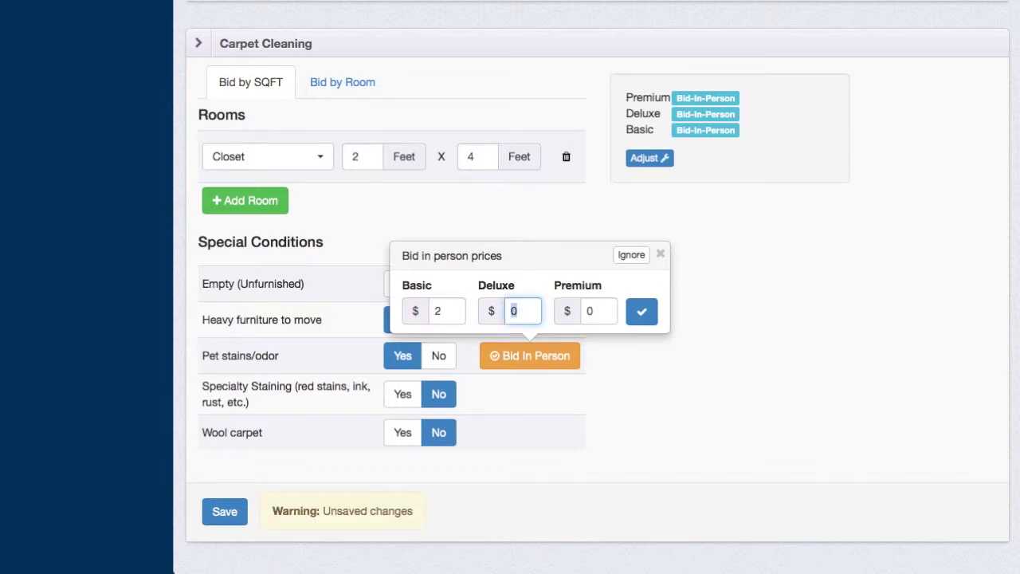
text(50)
key(Tab)
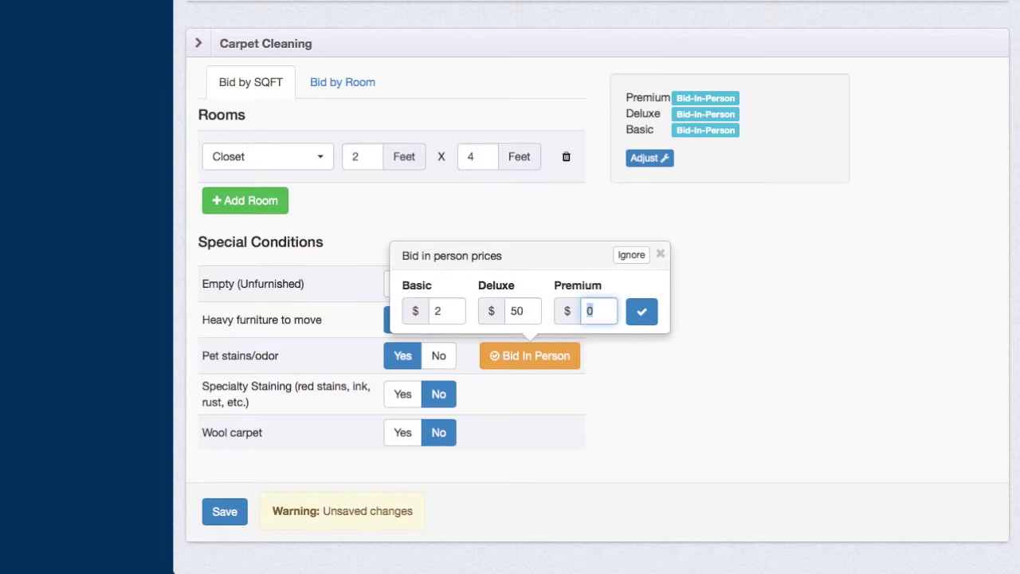
text(60)
click(641, 314)
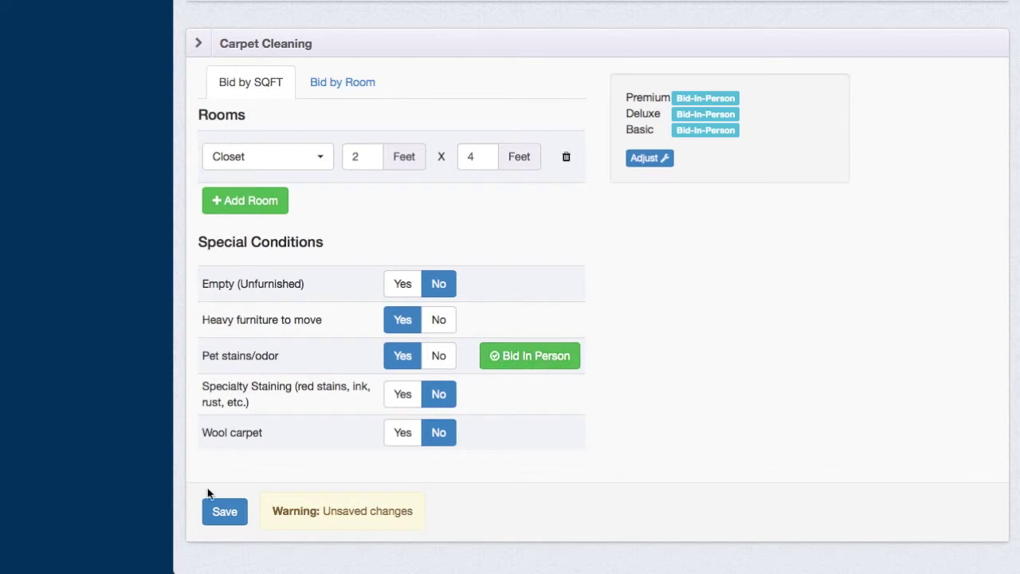
click(243, 518)
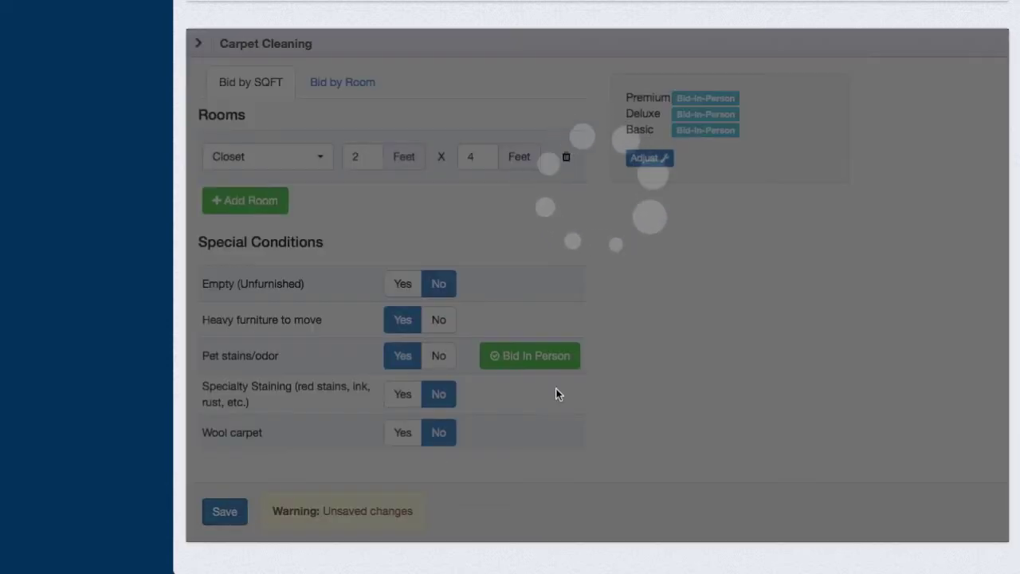
Step: Check the bid-in-person prices stored for Ladder Work under Window Cleaning, leaving them as they are
scroll(555, 389, up, 7)
click(484, 227)
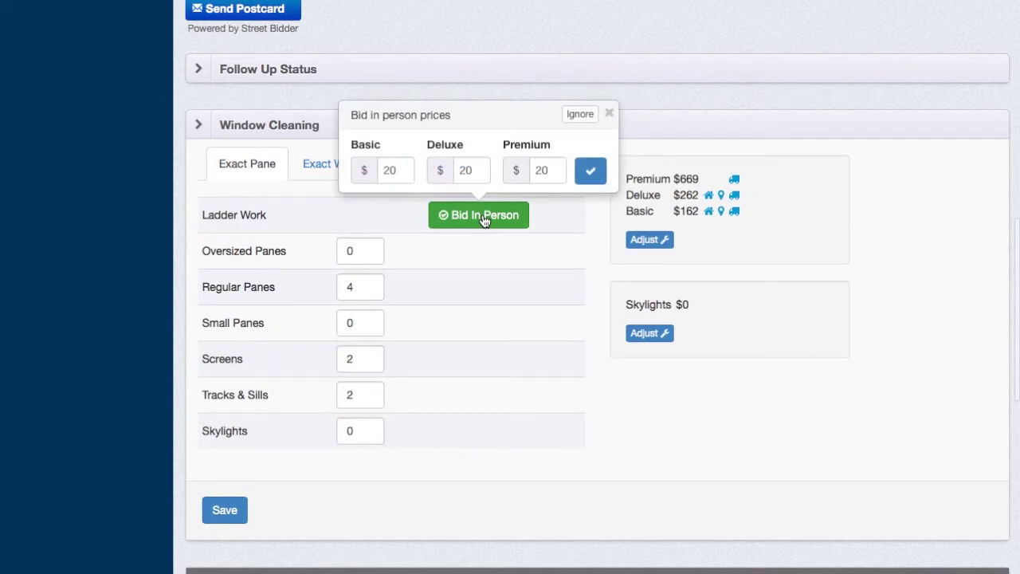
click(609, 114)
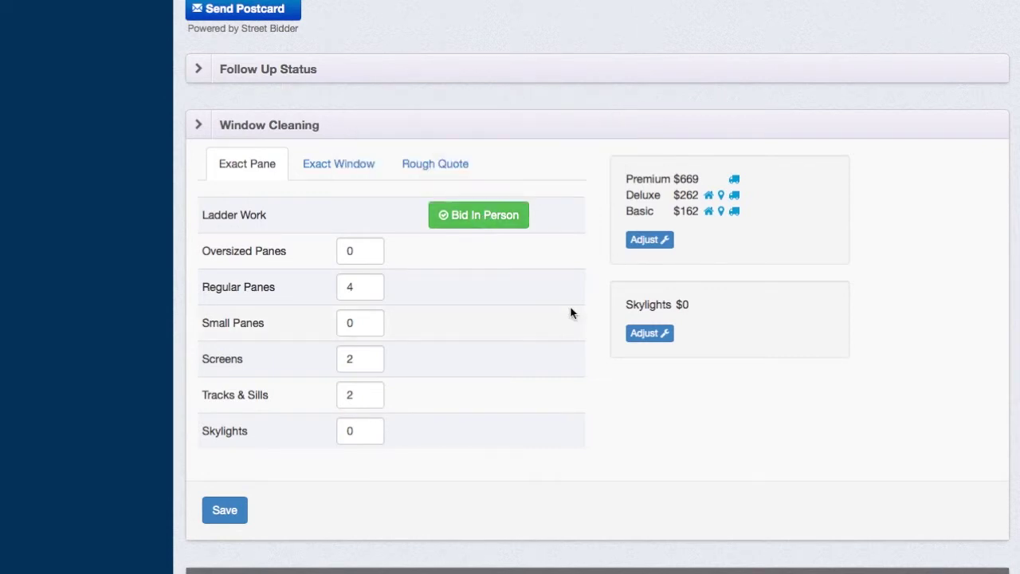
Step: Review the customer's house size and service location alongside the Window Cleaning package prices
scroll(495, 330, up, 1)
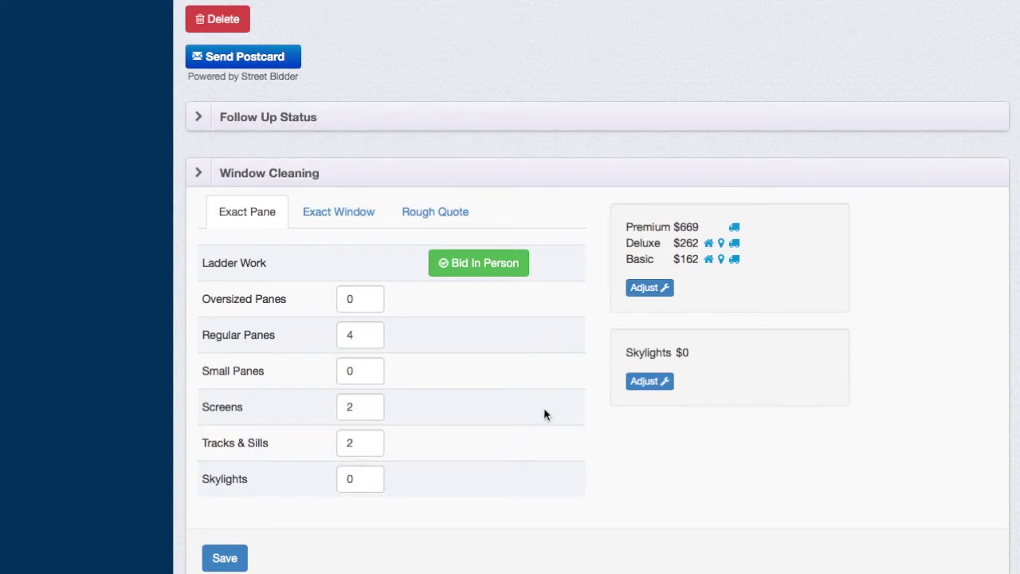
scroll(544, 411, up, 6)
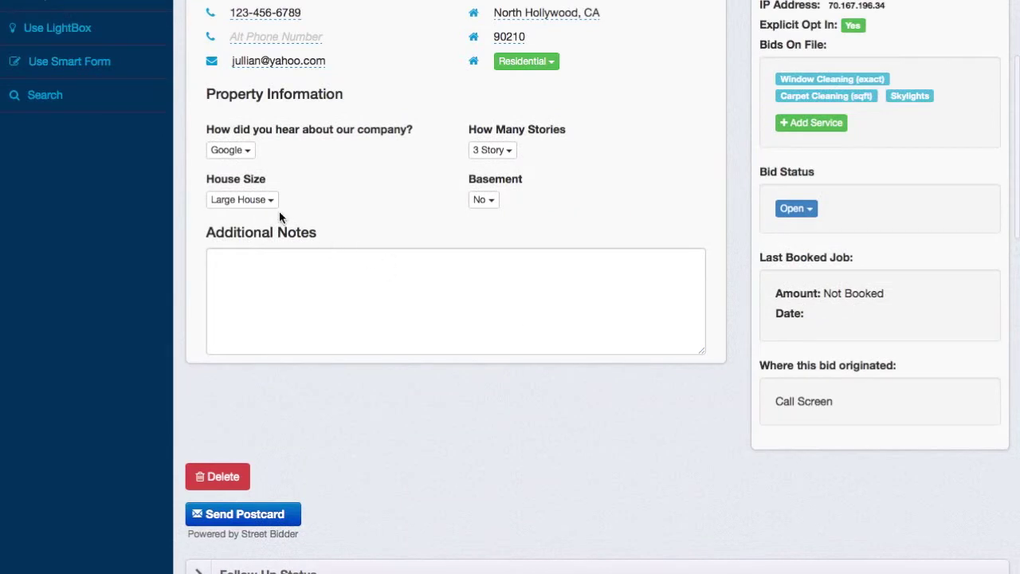
scroll(457, 388, down, 6)
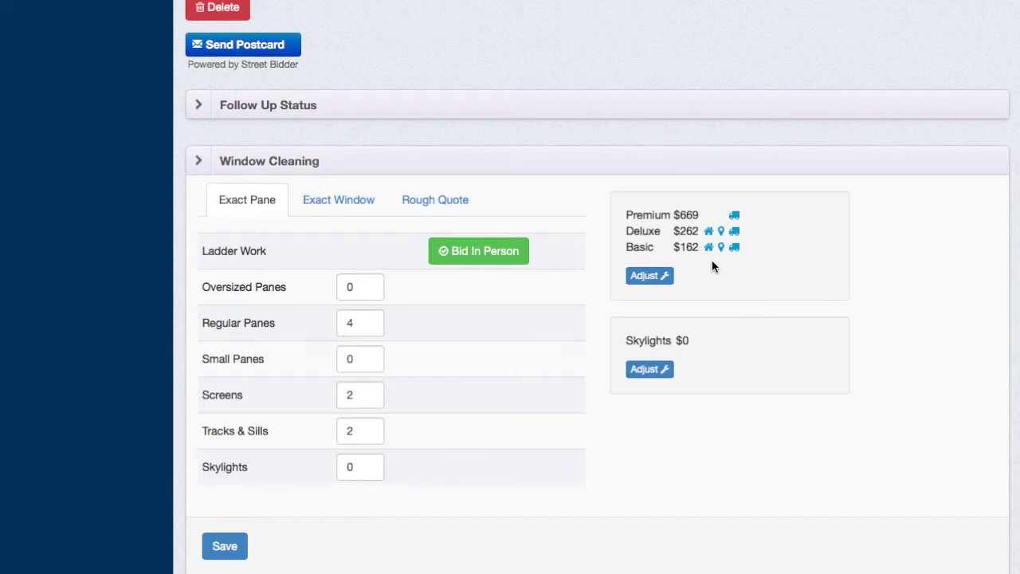
scroll(718, 251, up, 5)
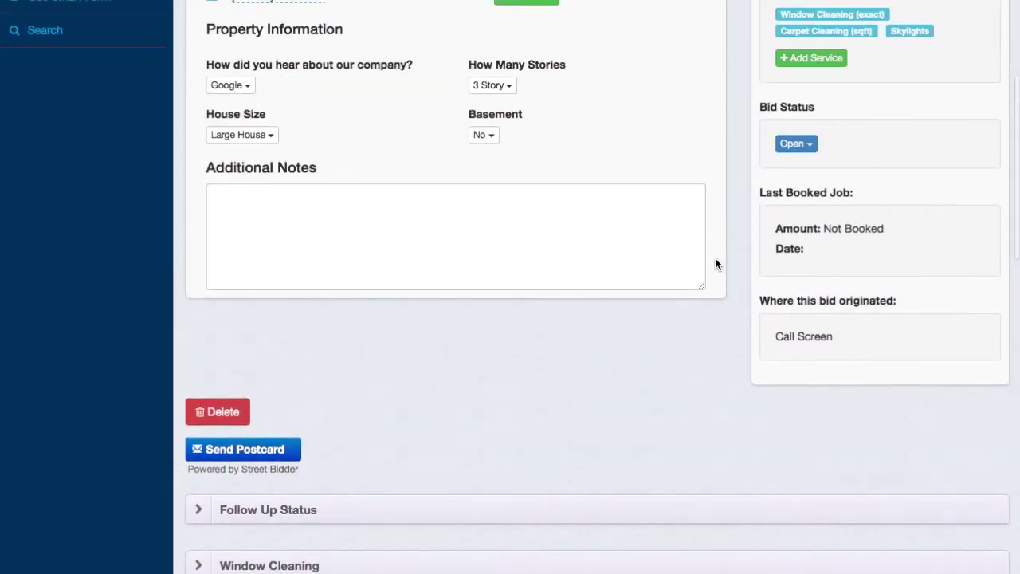
scroll(716, 261, up, 3)
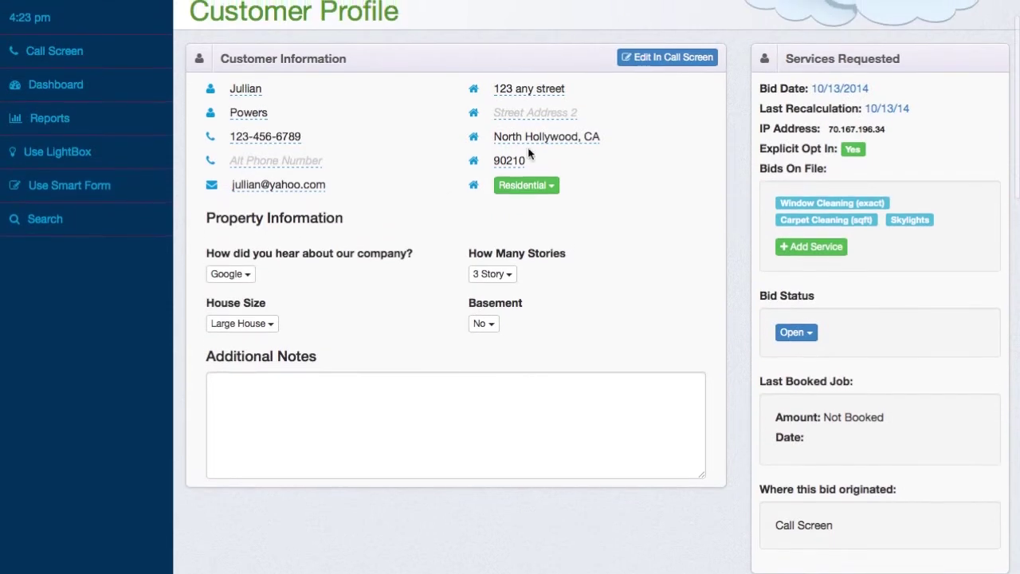
Step: Turn off the house size and service area price overrides for Deluxe and Basic window cleaning, and save the section
scroll(658, 315, down, 7)
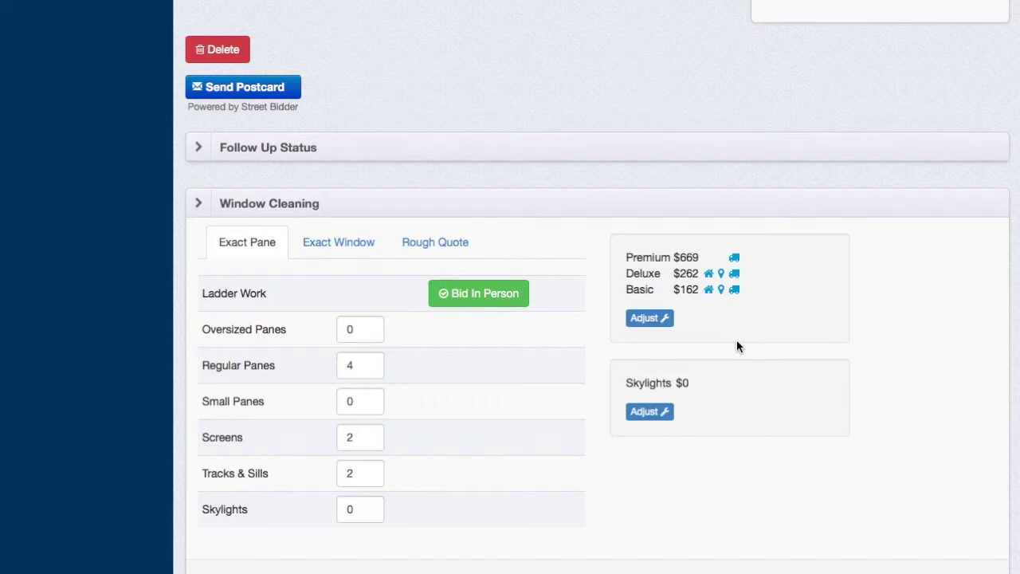
mouse_move(709, 291)
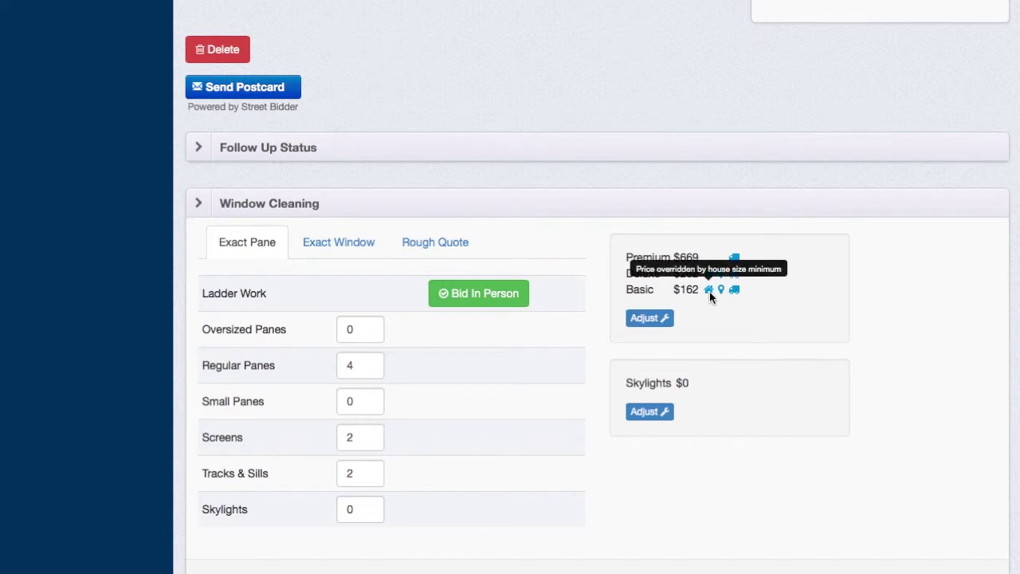
mouse_move(720, 273)
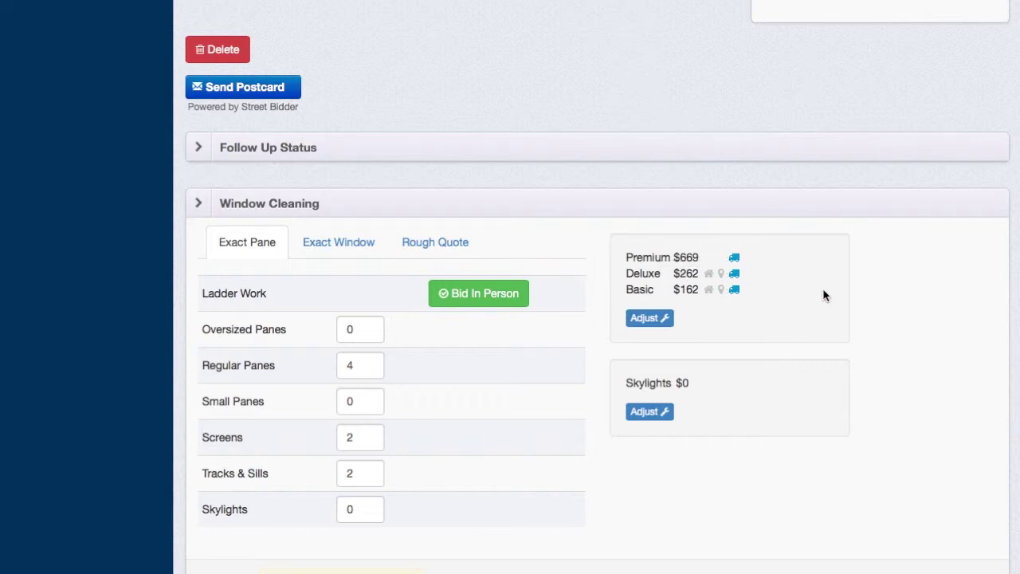
scroll(510, 464, down, 3)
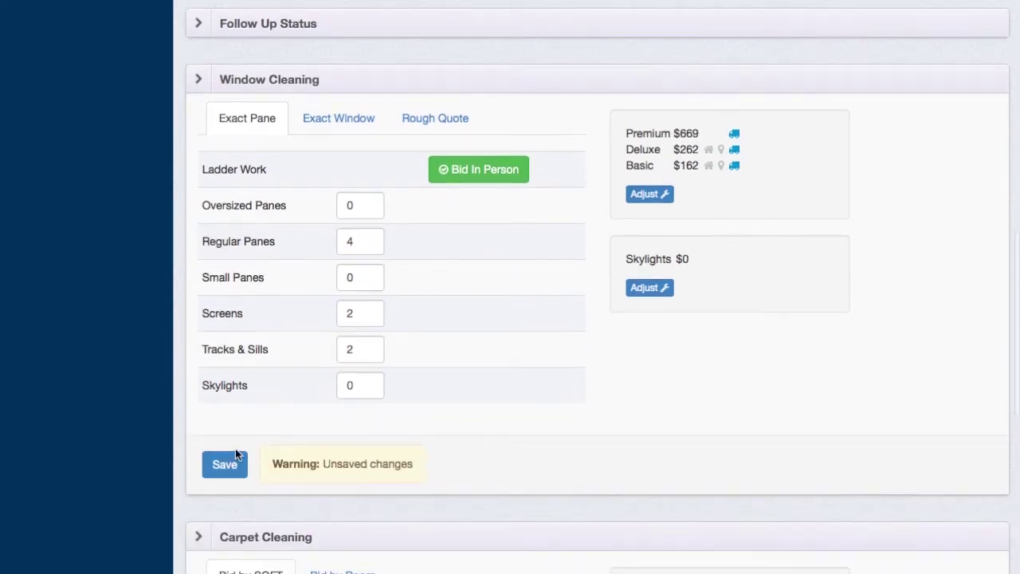
click(226, 465)
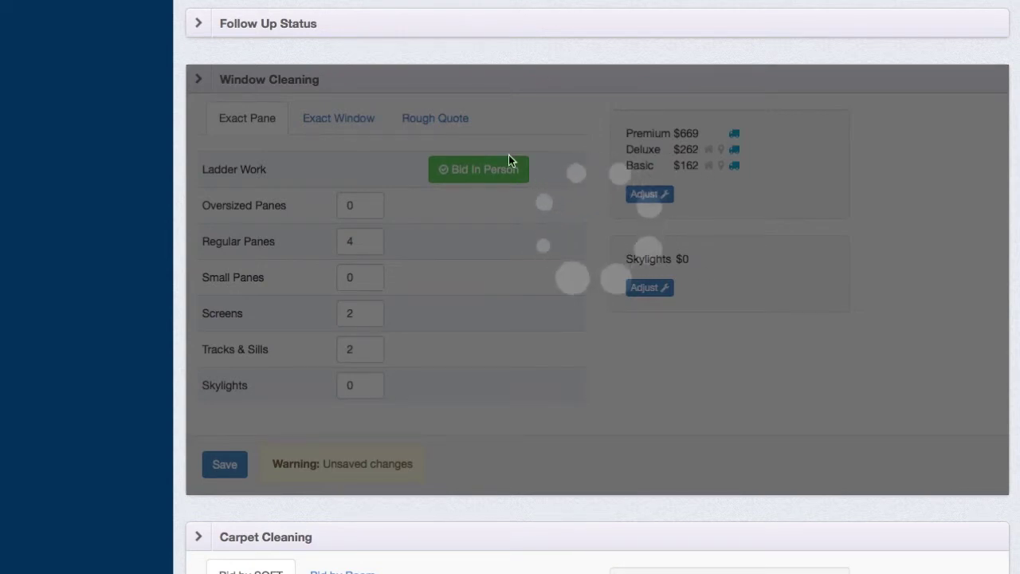
Step: Check the Carpet Cleaning service area override and turn off the truck-marked price adjustment for Premium, Deluxe and Basic
scroll(576, 387, down, 5)
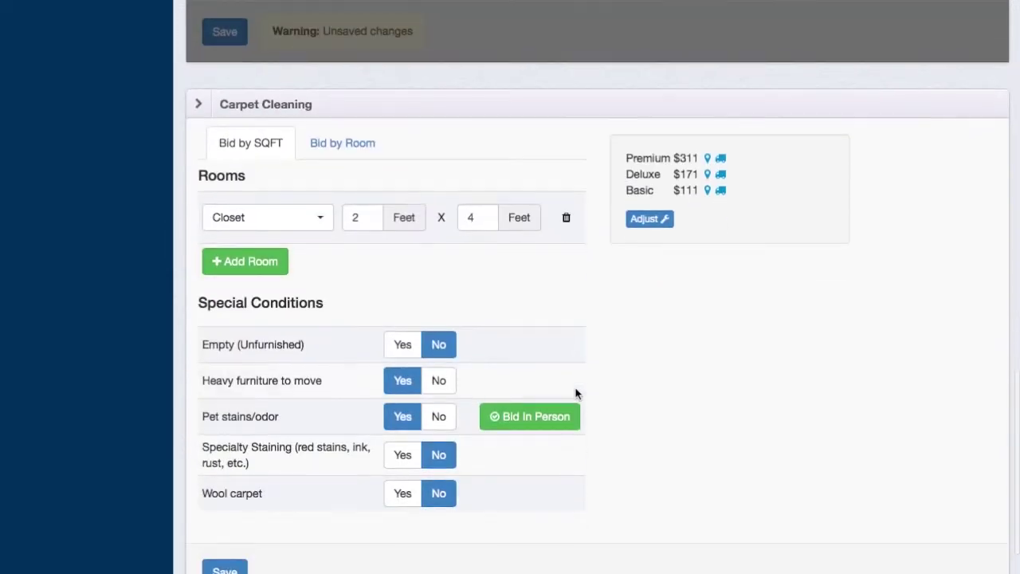
mouse_move(708, 157)
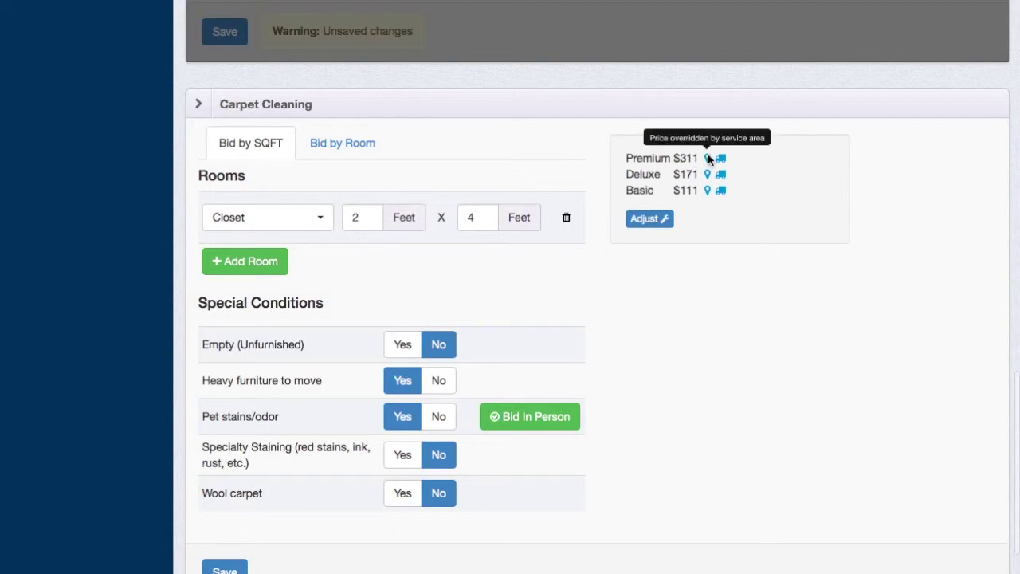
scroll(707, 152, up, 4)
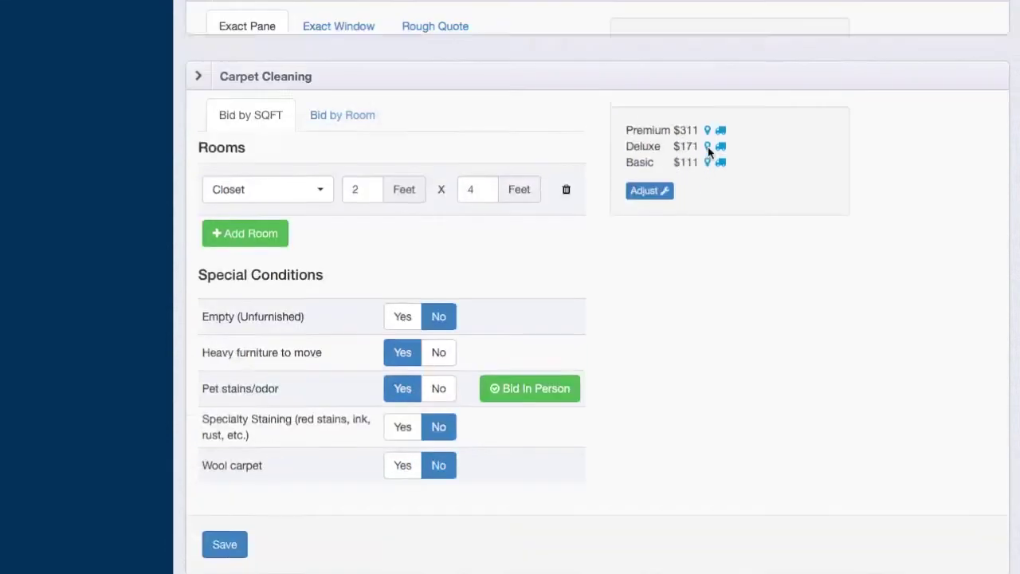
scroll(717, 351, down, 3)
mouse_move(708, 268)
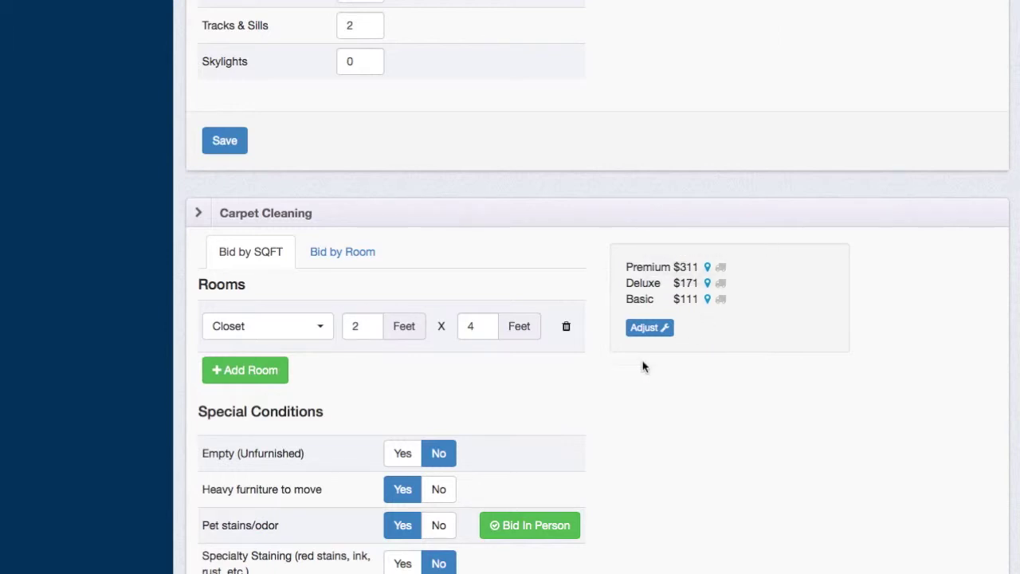
Step: Save the Carpet Cleaning section with the truck-marked price adjustments switched off
scroll(611, 391, down, 3)
click(223, 516)
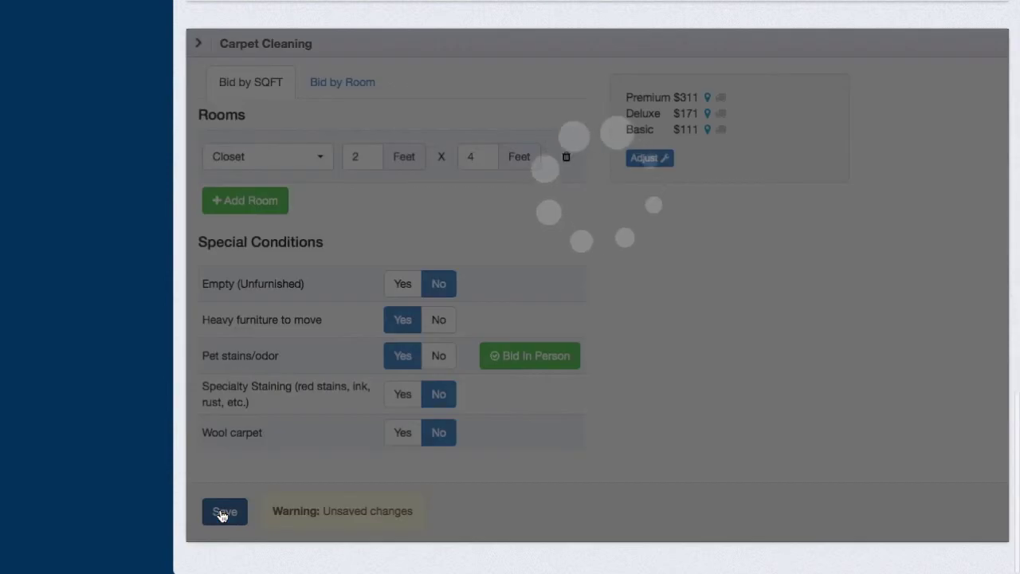
Step: Review the Window Cleaning and Carpet Cleaning package prices and check what overrides the Premium carpet price
scroll(643, 246, up, 10)
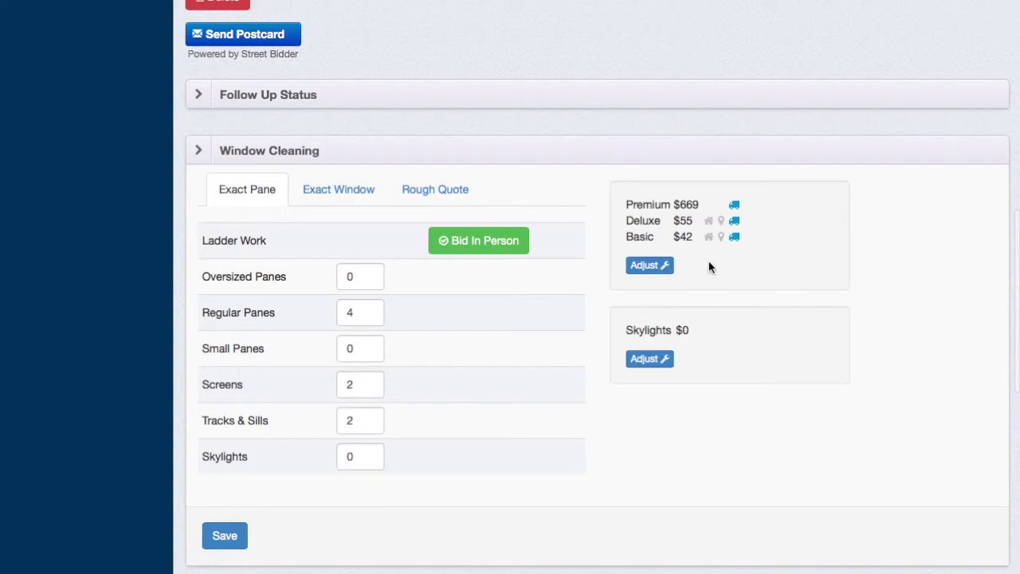
scroll(720, 290, down, 5)
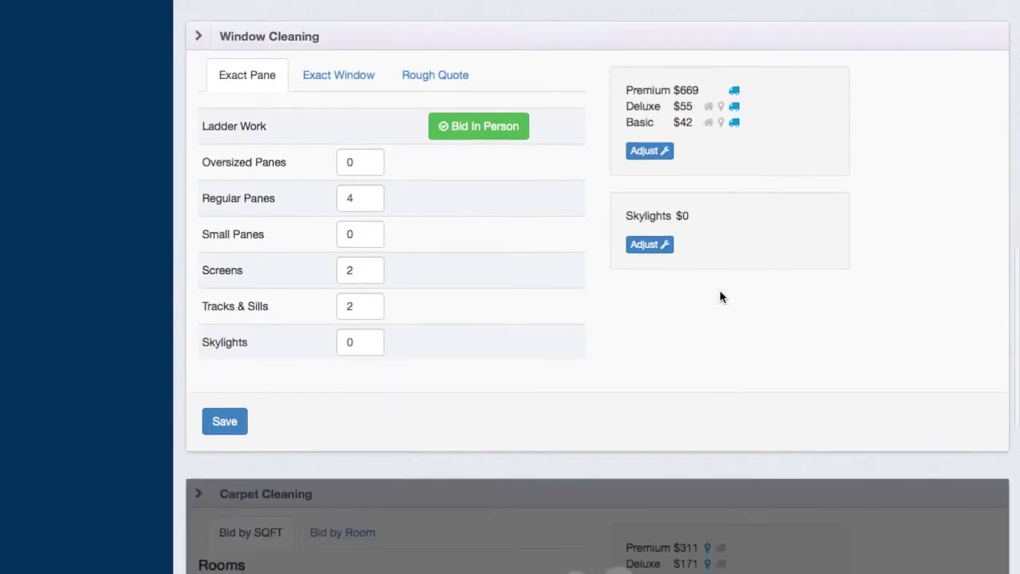
scroll(749, 255, up, 5)
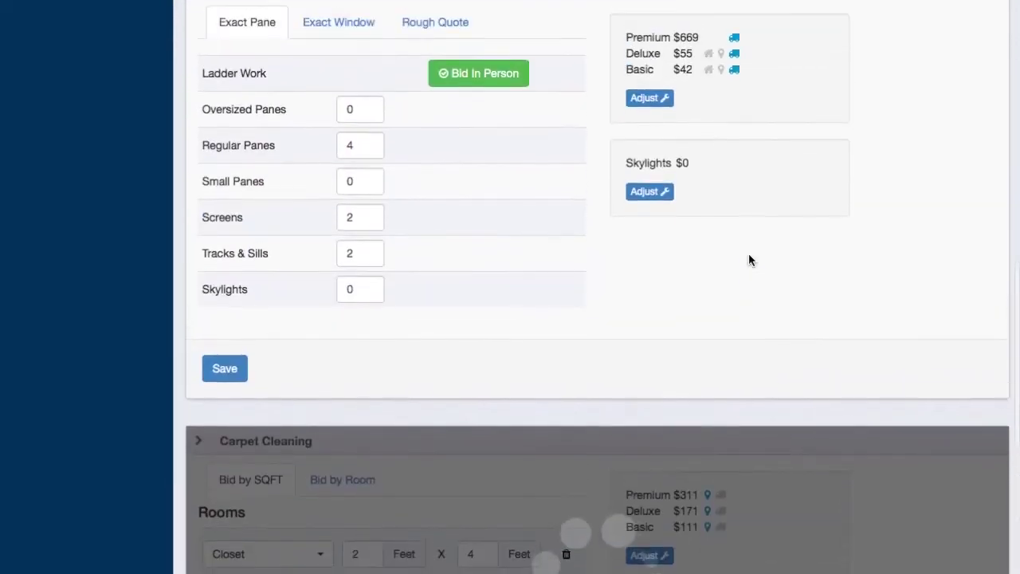
scroll(748, 254, down, 5)
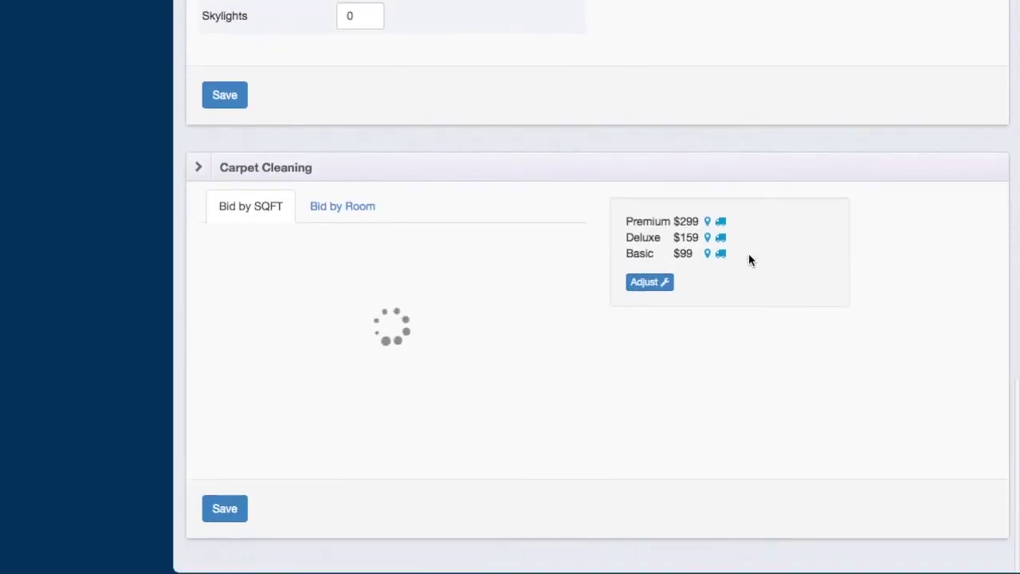
scroll(779, 98, up, 3)
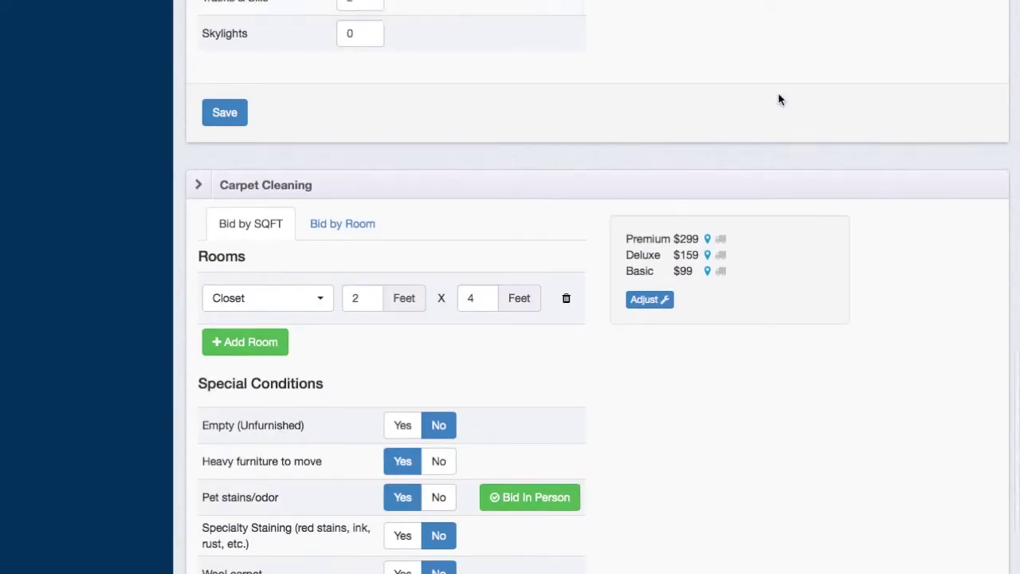
scroll(719, 221, down, 3)
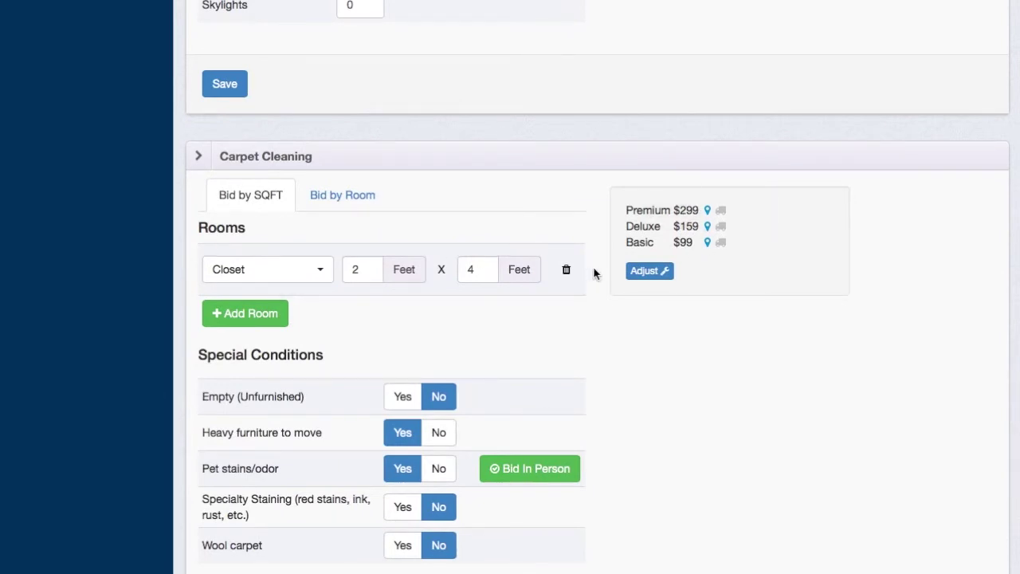
mouse_move(709, 212)
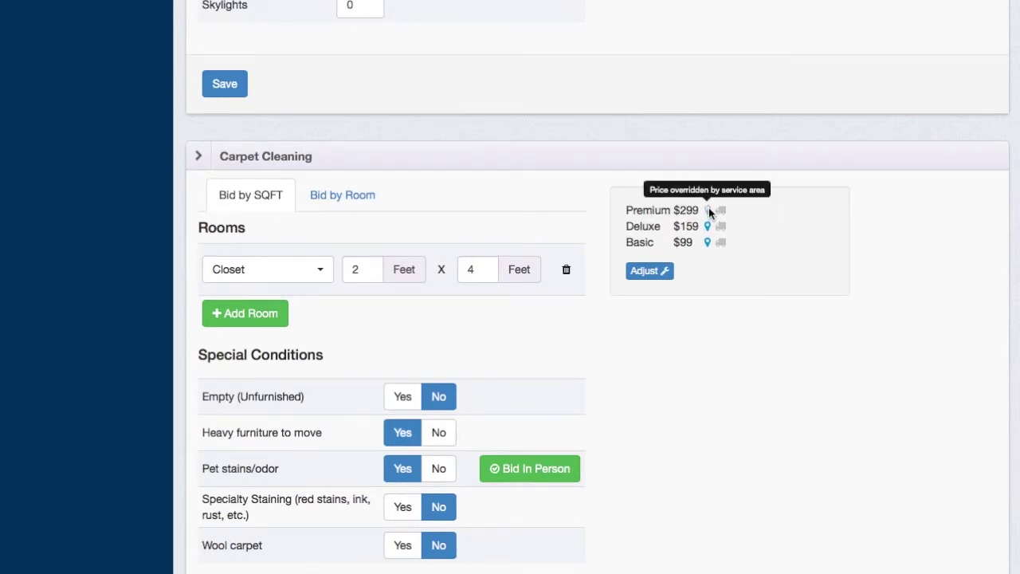
scroll(699, 414, down, 3)
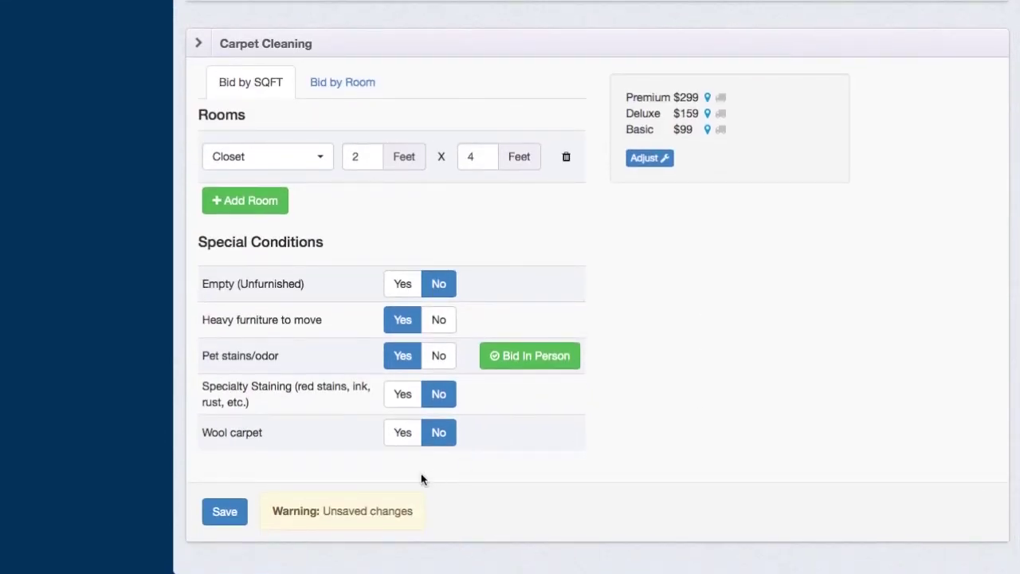
Step: Open the price adjustments for the Carpet Cleaning packages
scroll(616, 356, up, 3)
scroll(616, 356, up, 1)
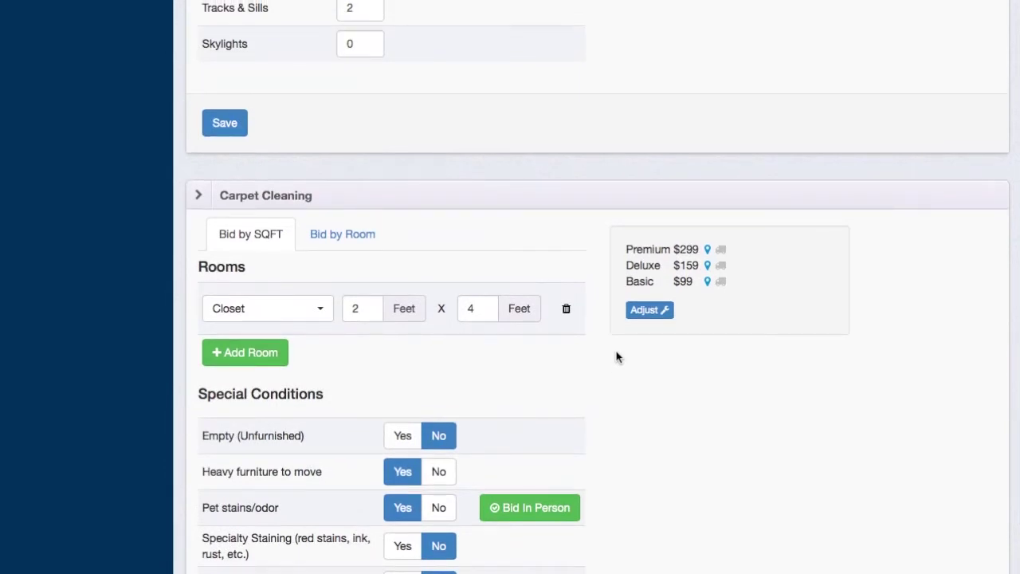
click(651, 311)
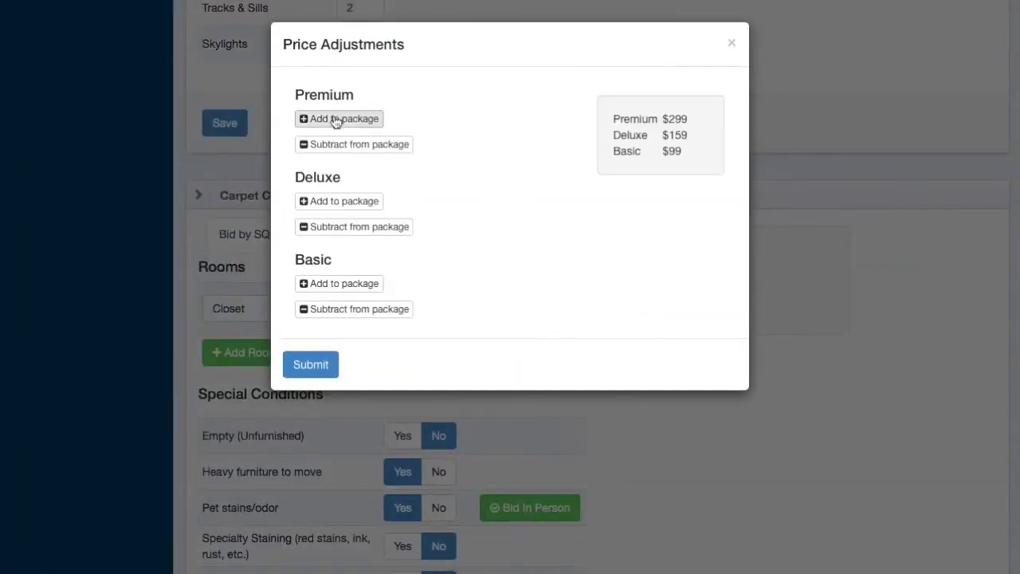
click(335, 120)
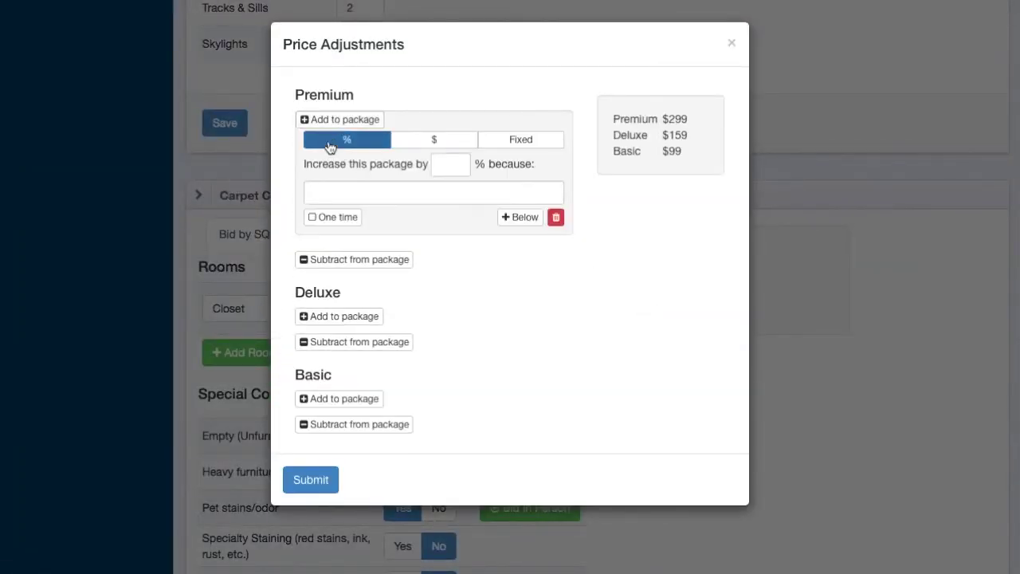
click(453, 140)
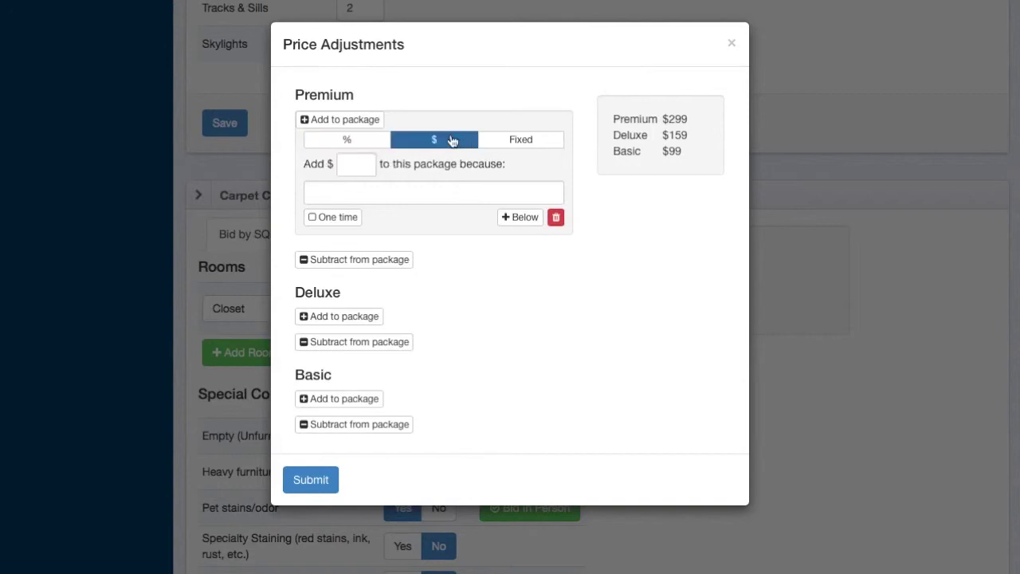
click(349, 165)
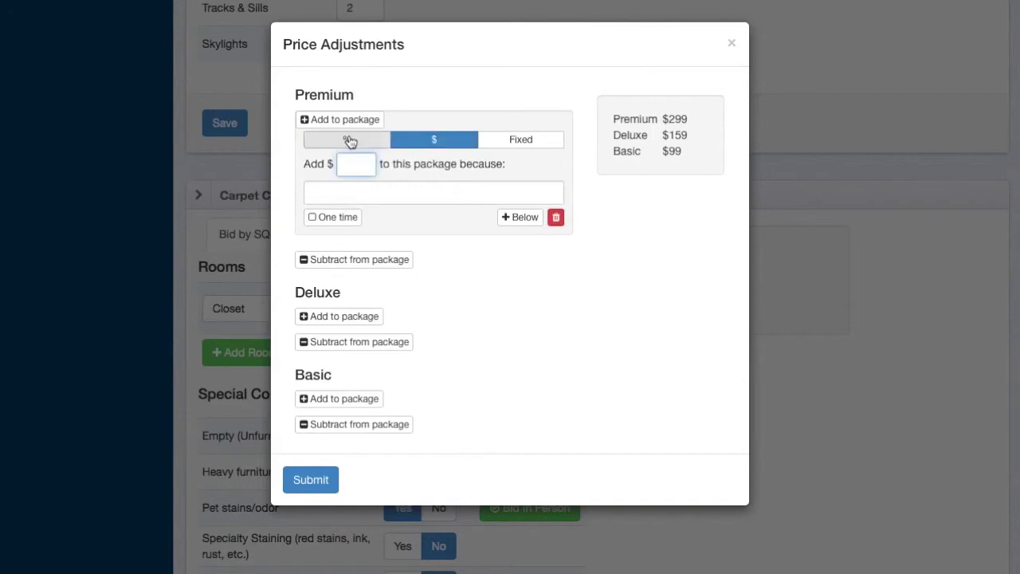
click(349, 140)
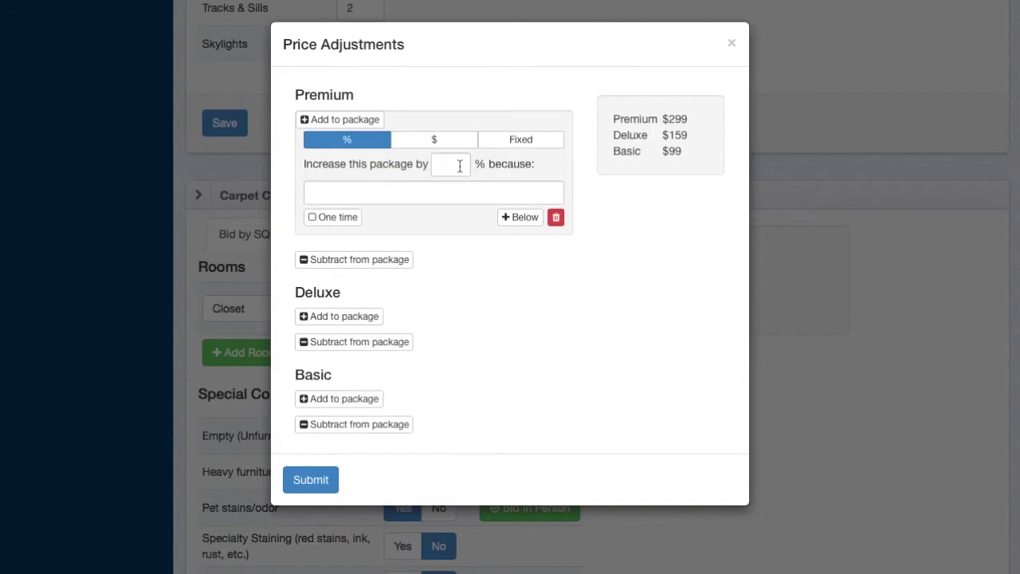
click(436, 140)
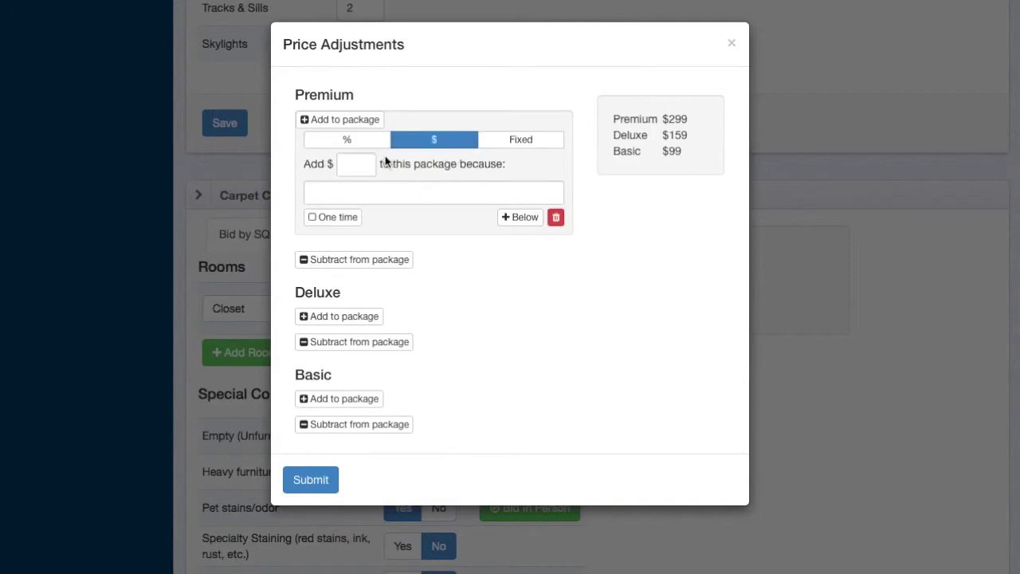
click(366, 166)
click(557, 219)
Step: Subtract 10% from the Premium carpet package with the reason "Spring special" and mark the discount as one time
click(360, 146)
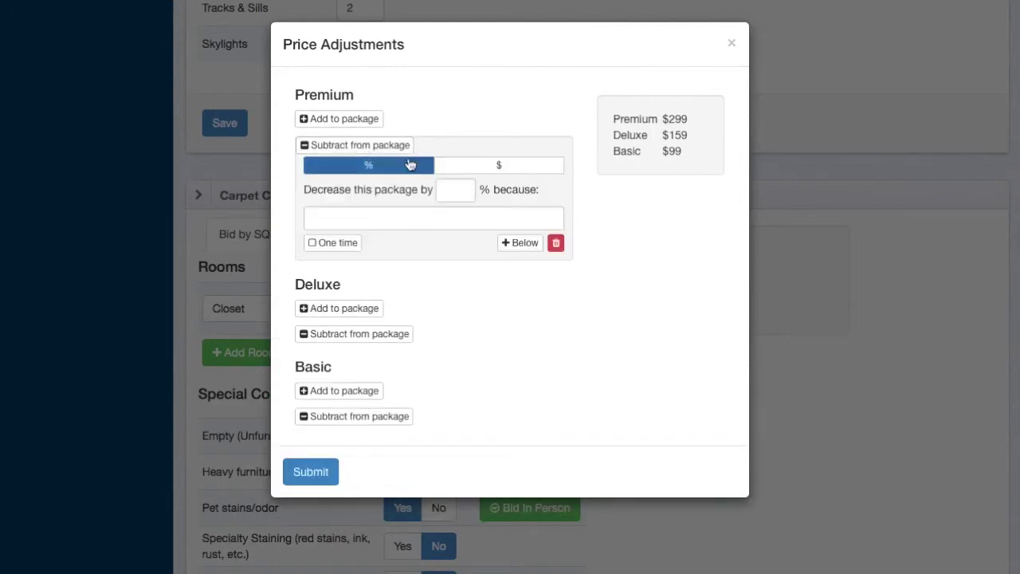
click(452, 194)
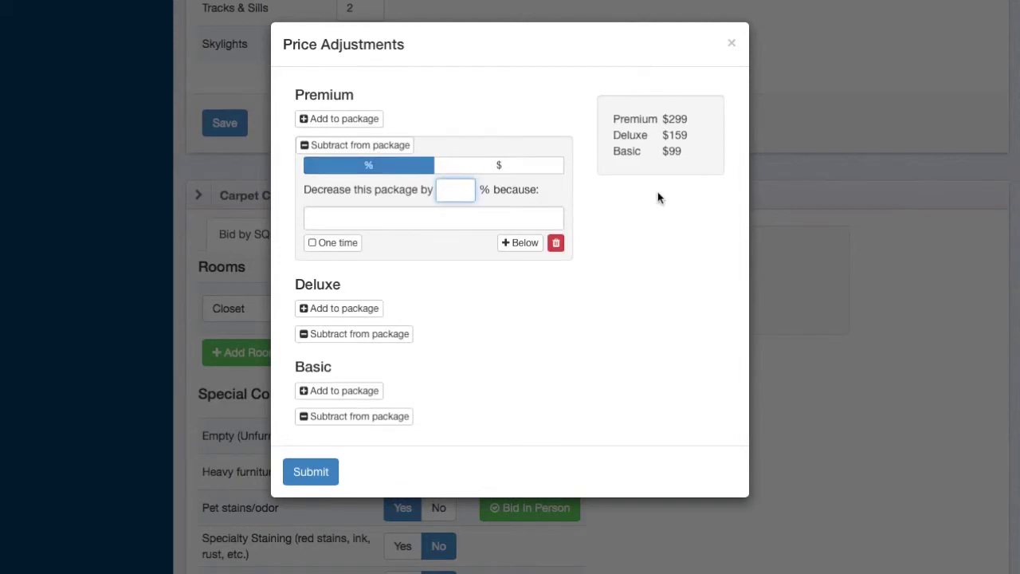
text(10)
key(Tab)
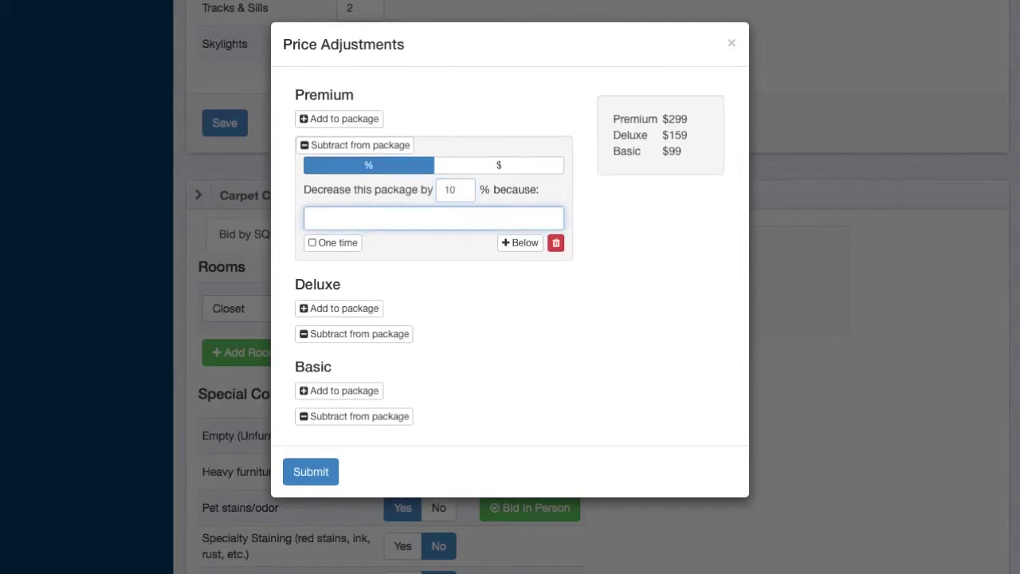
text(Spring special)
click(331, 246)
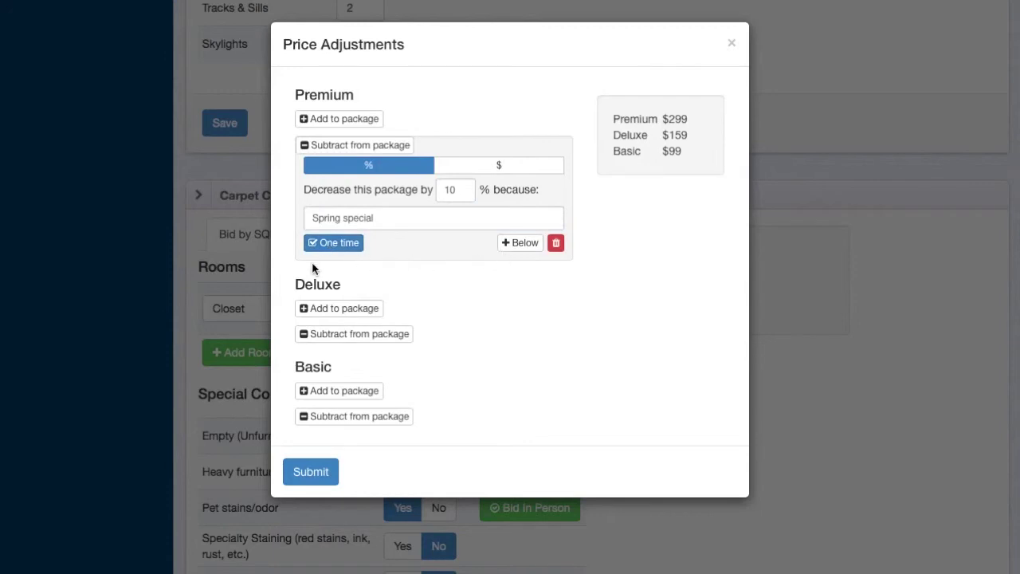
Step: Copy the Premium carpet discount down to Deluxe, discard the further copy under Basic, and submit the price adjustments
click(529, 246)
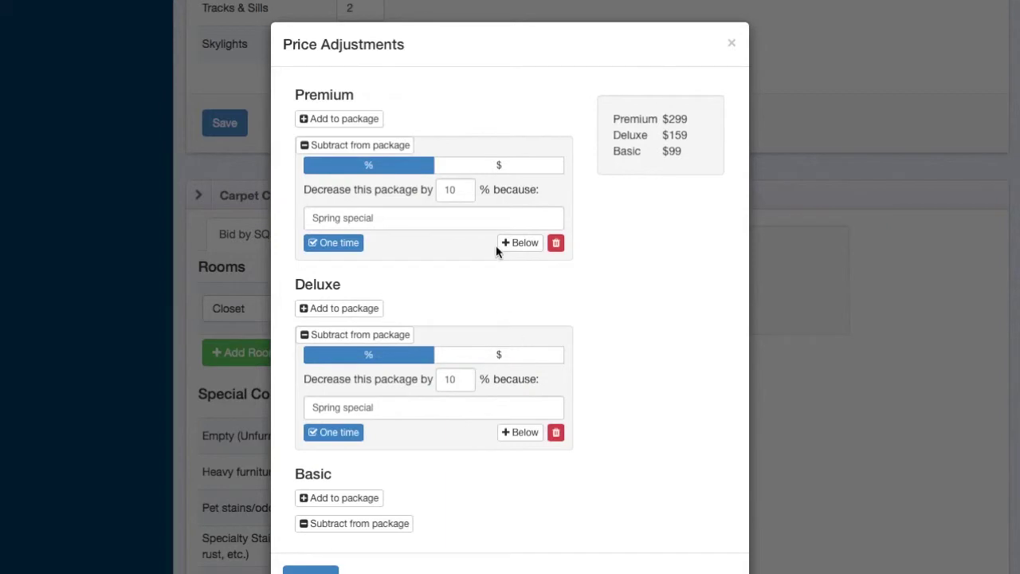
scroll(417, 319, down, 1)
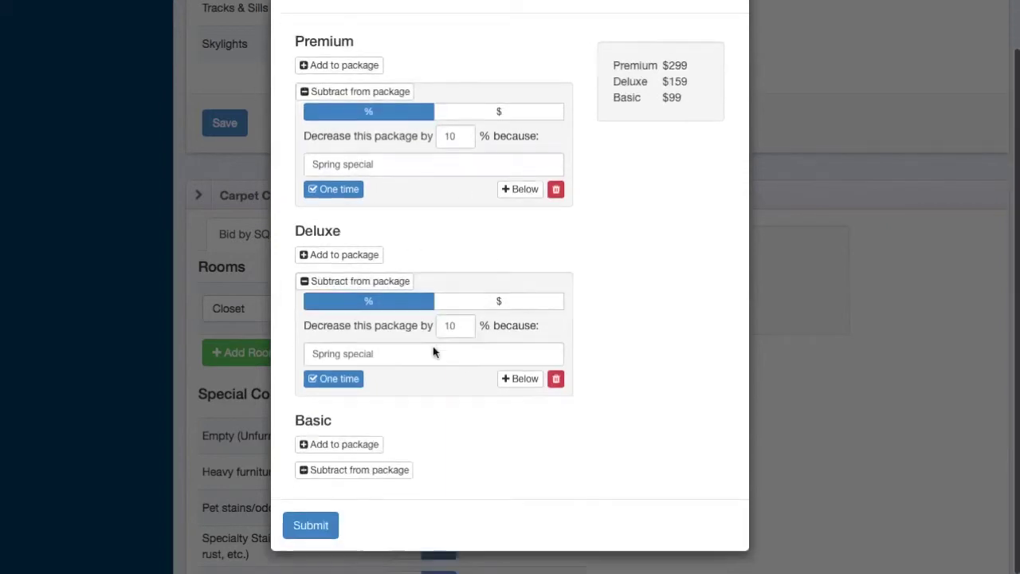
click(520, 380)
scroll(558, 514, down, 2)
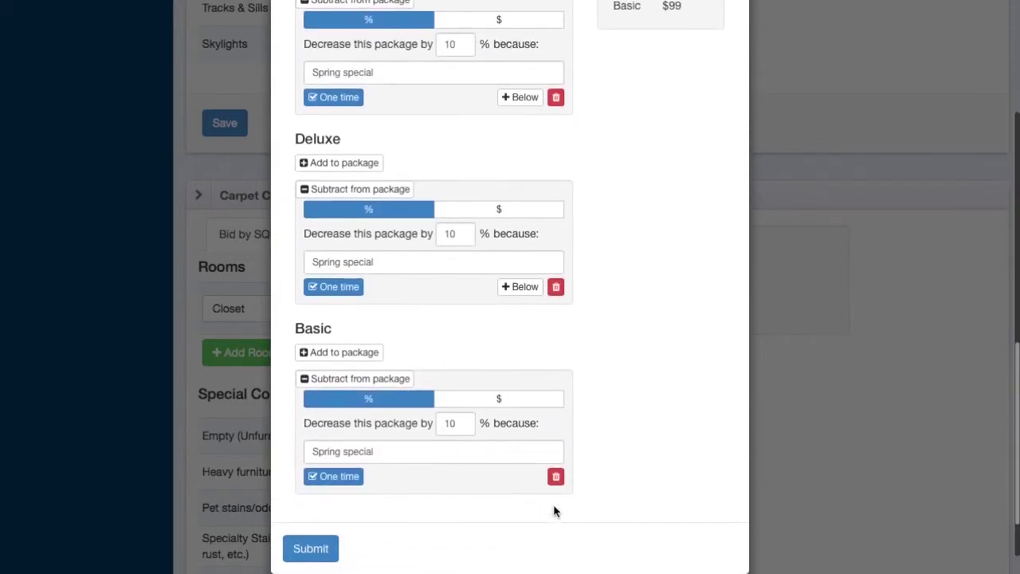
click(556, 485)
click(323, 528)
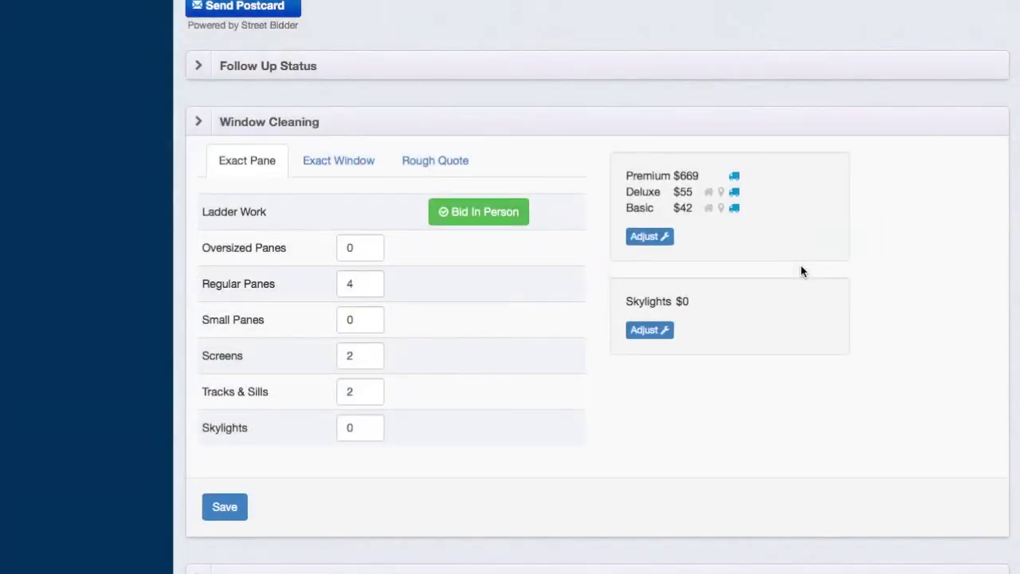
Step: Adjust the Window Cleaning Deluxe package to a fixed price of $99 with the reason "Round numbers"
scroll(801, 264, down, 2)
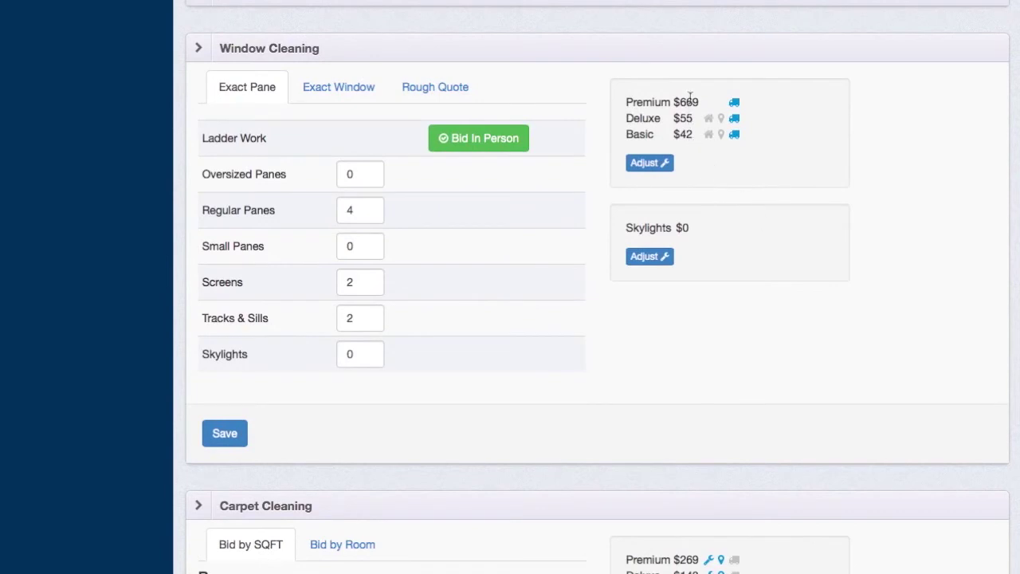
scroll(749, 229, down, 8)
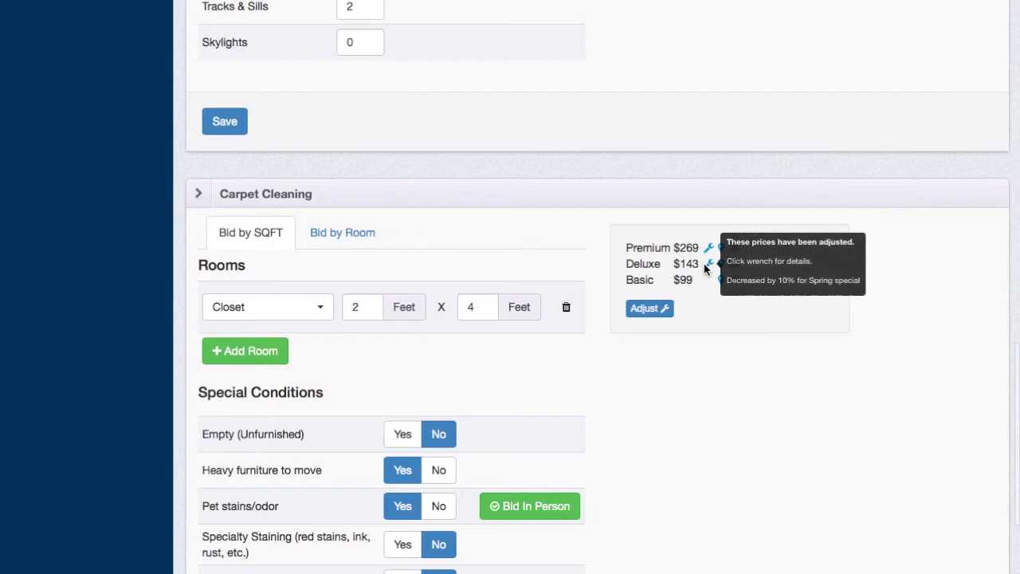
scroll(722, 236, up, 9)
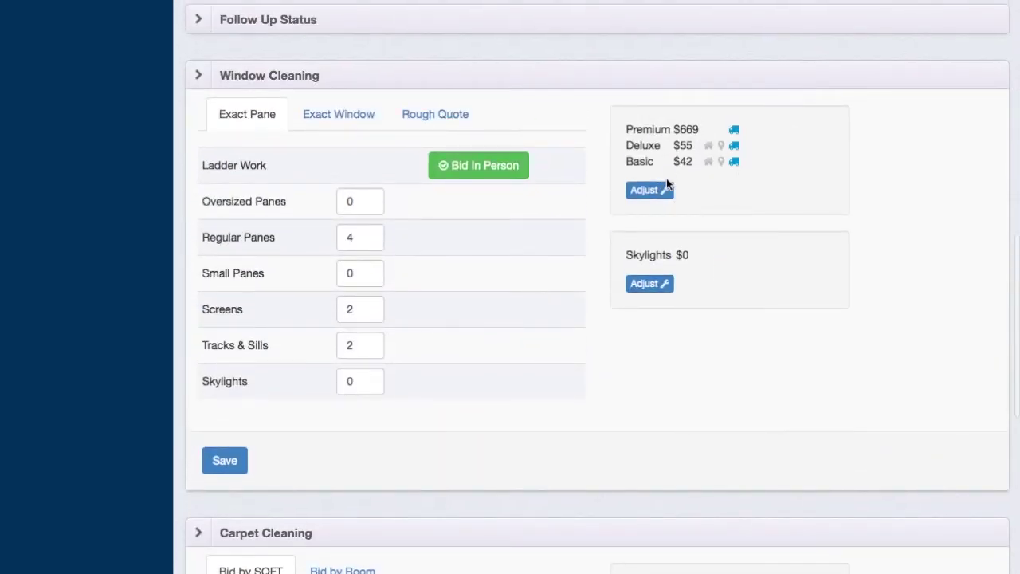
click(644, 191)
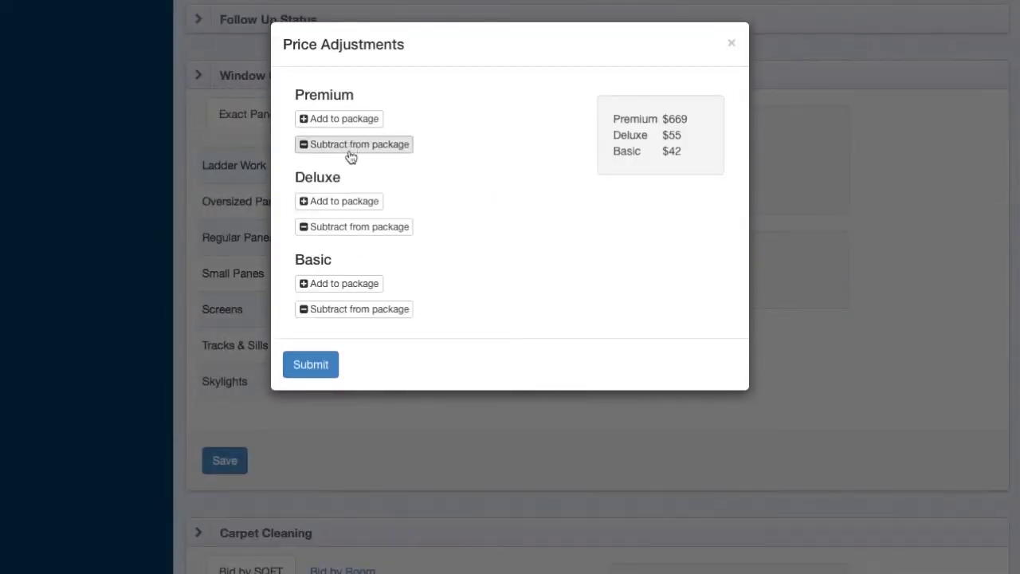
click(348, 208)
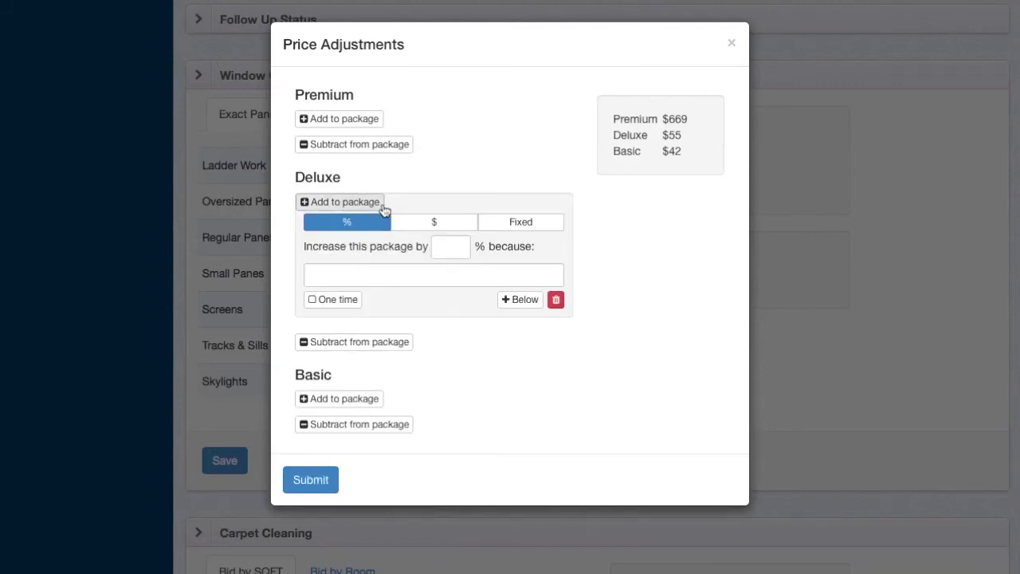
click(517, 225)
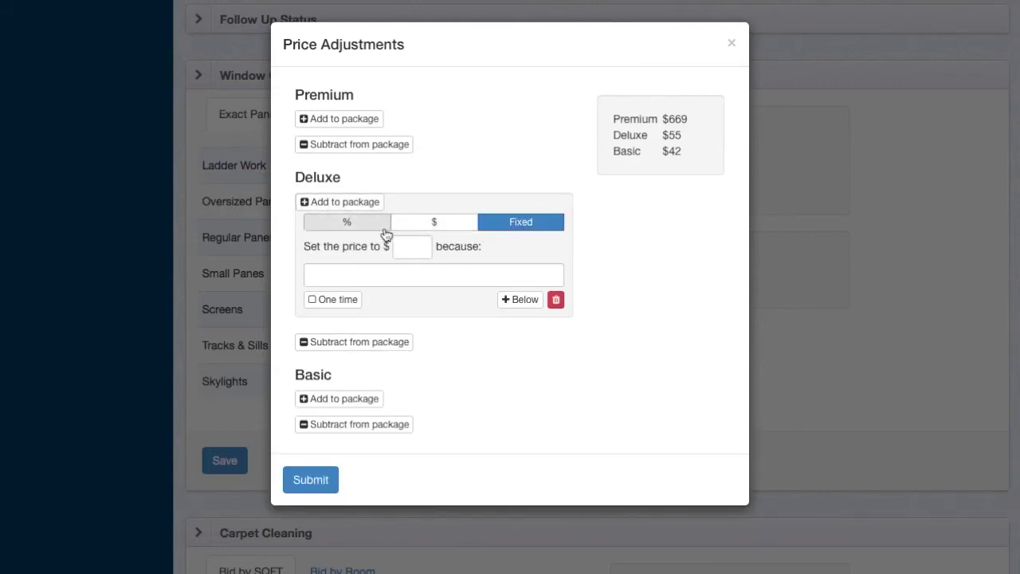
click(415, 249)
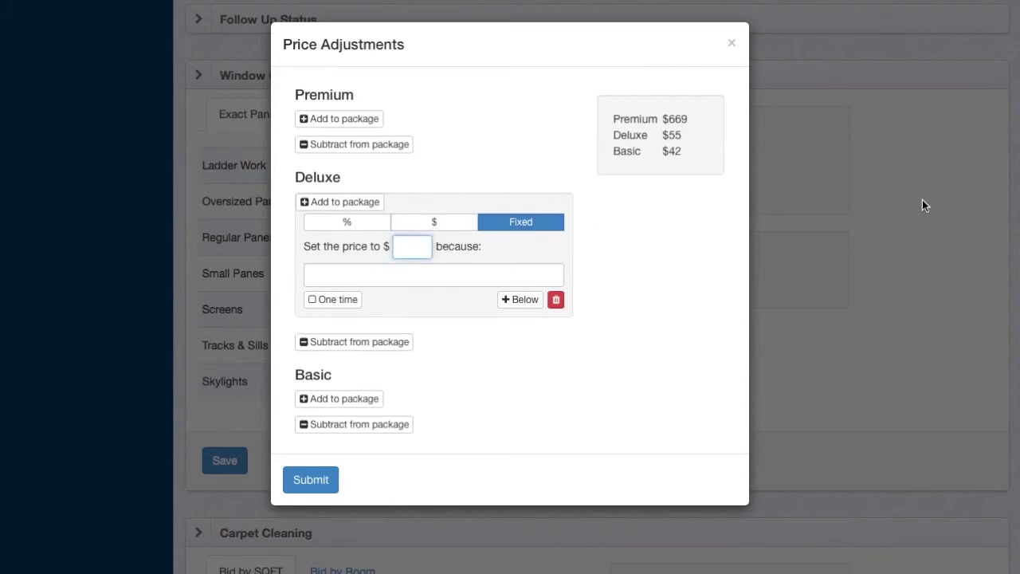
text(99)
key(Tab)
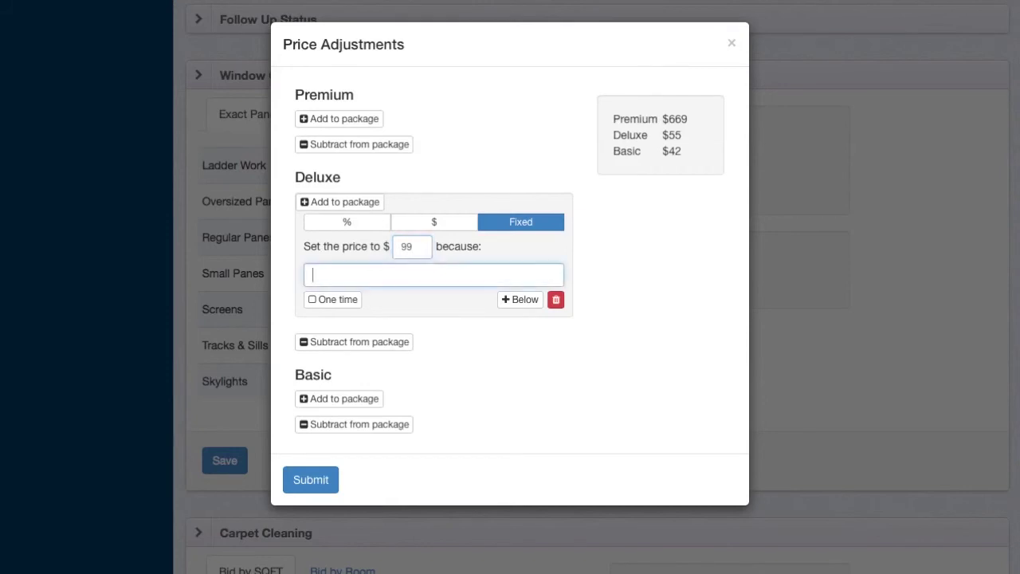
text(Round)
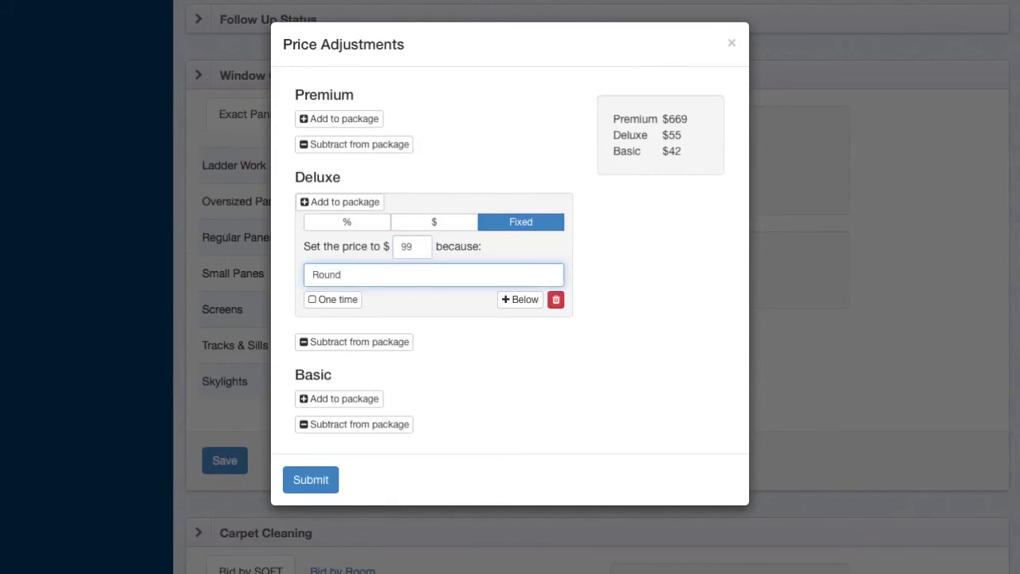
text( numbers)
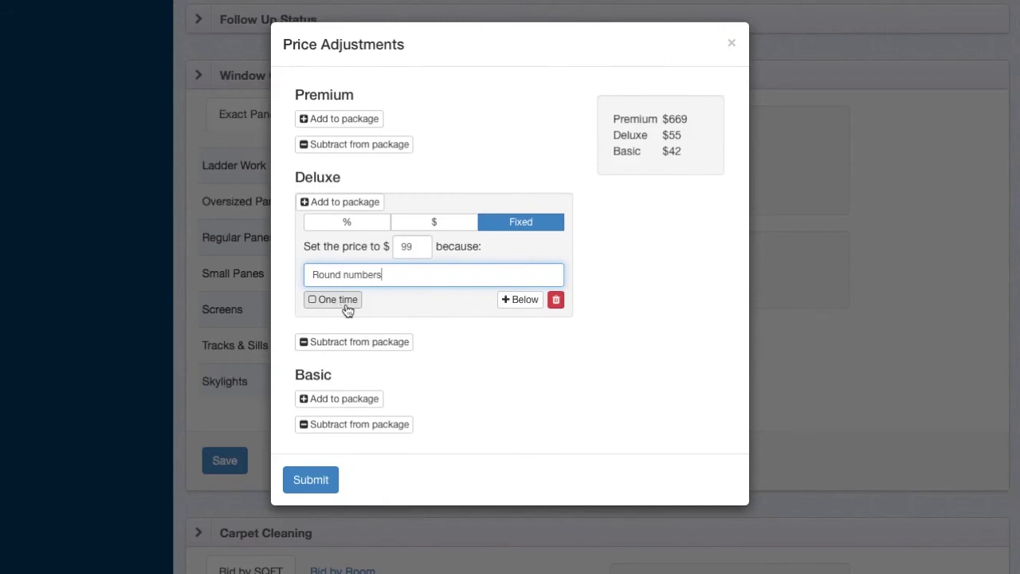
Step: Copy the fixed-price adjustment to Basic window cleaning with a price of $79, and submit the price adjustments
click(522, 300)
double_click(421, 444)
text(79)
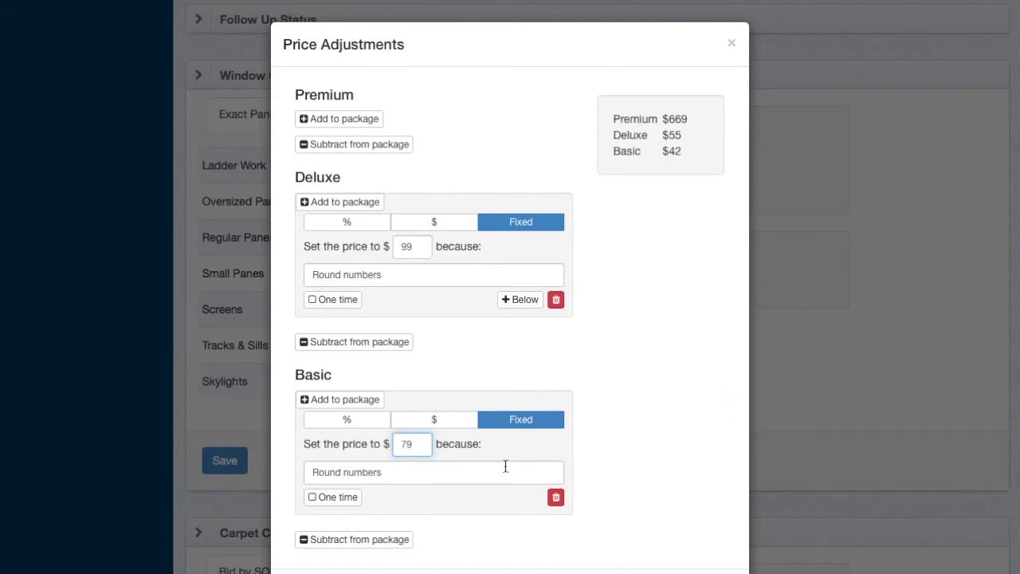
scroll(504, 467, down, 2)
click(316, 528)
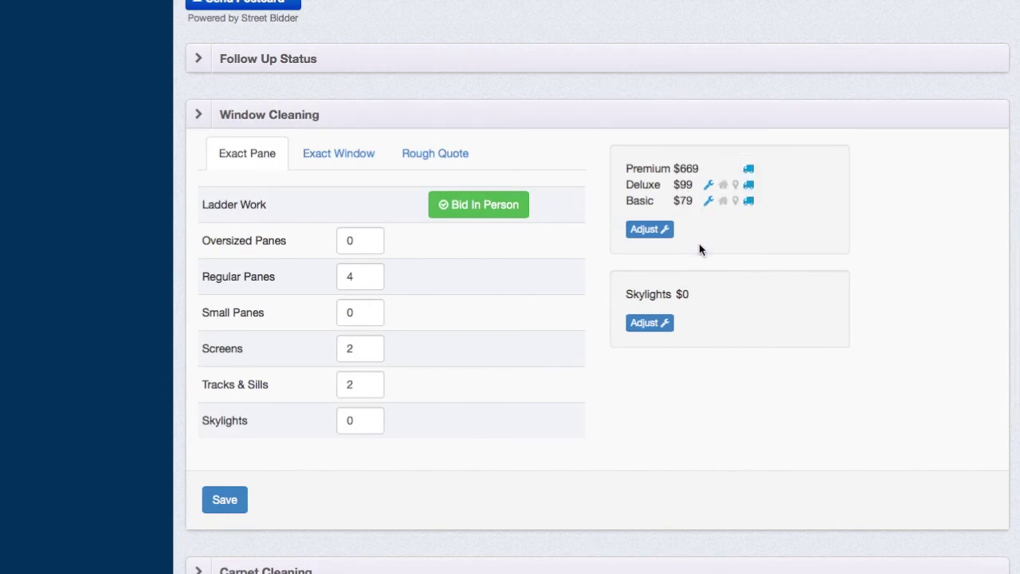
Step: Review the adjusted package prices under Window Cleaning and Carpet Cleaning
scroll(699, 244, down, 1)
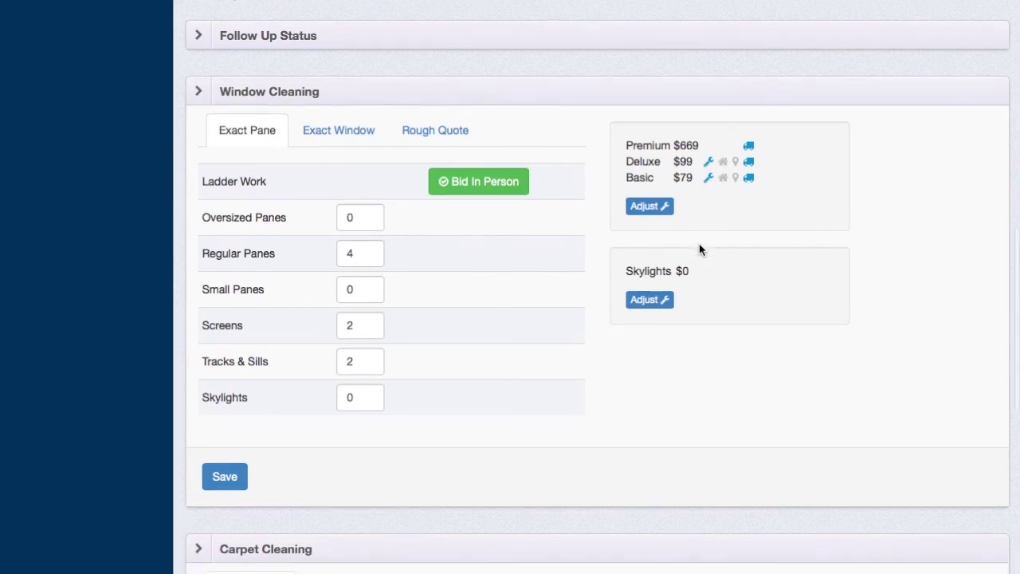
scroll(699, 250, down, 5)
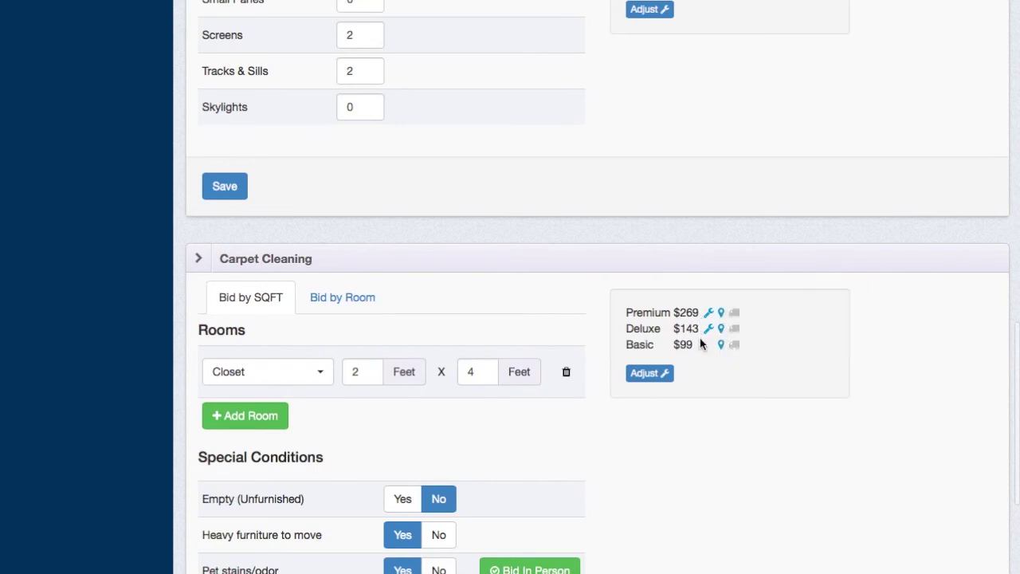
scroll(816, 396, up, 7)
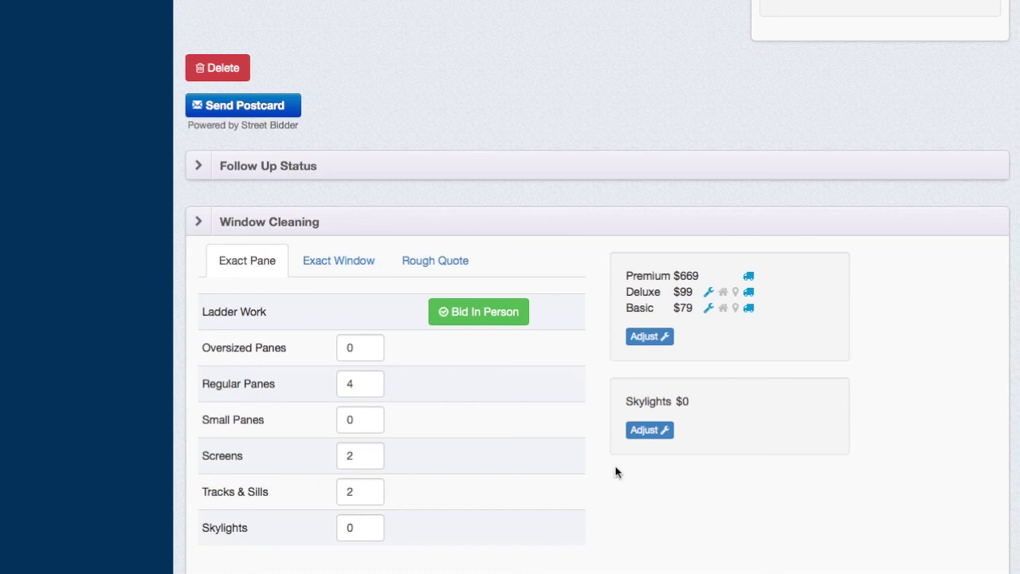
scroll(511, 519, down, 4)
scroll(510, 519, up, 15)
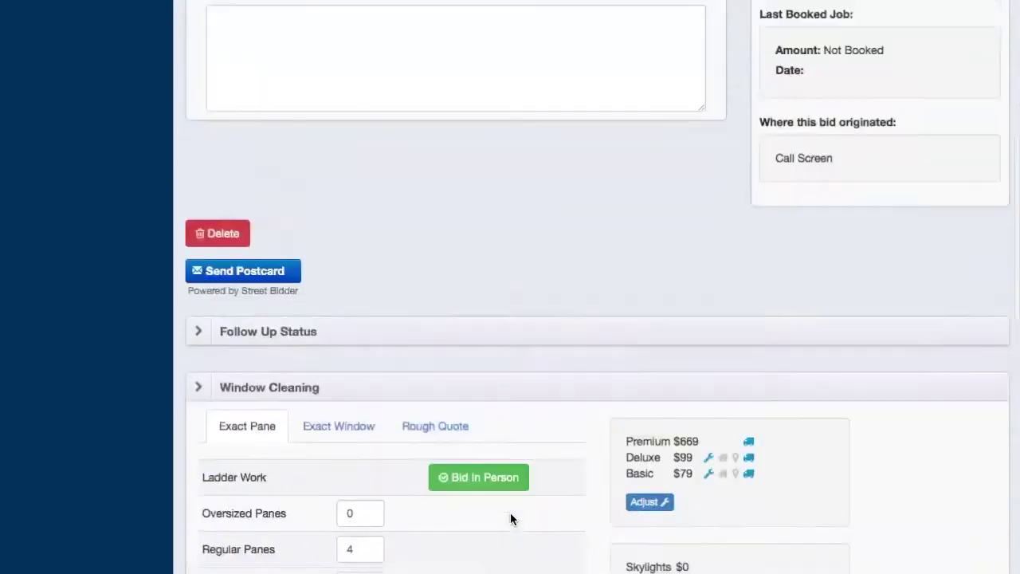